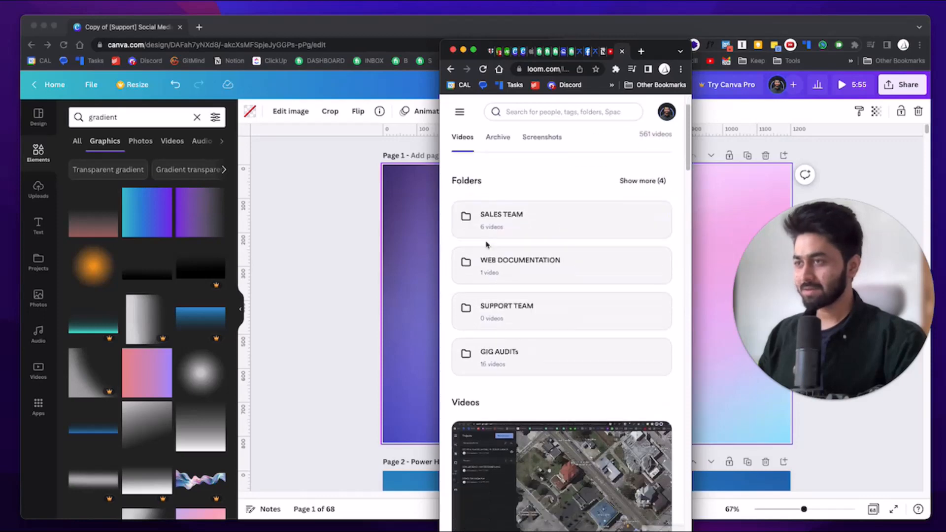
# Capture the Loom library header with the 561 videos count in Lightshot and copy it.
pyautogui.scroll(1, 548, 226)
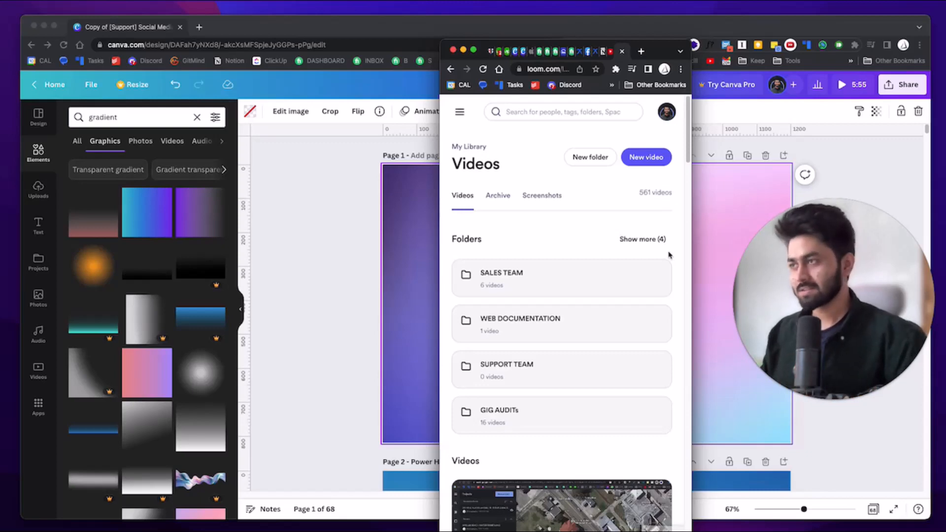
pyautogui.moveTo(693, 254)
pyautogui.mouseDown()
pyautogui.moveTo(711, 253)
pyautogui.moveTo(692, 253)
pyautogui.mouseUp()
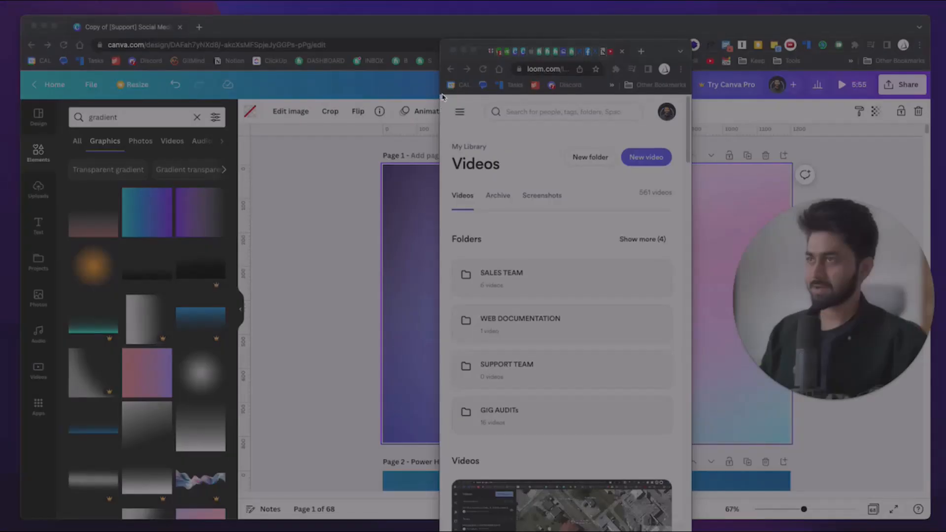
pyautogui.moveTo(438, 93)
pyautogui.mouseDown()
pyautogui.moveTo(625, 270)
pyautogui.moveTo(644, 281)
pyautogui.moveTo(683, 252)
pyautogui.mouseUp()
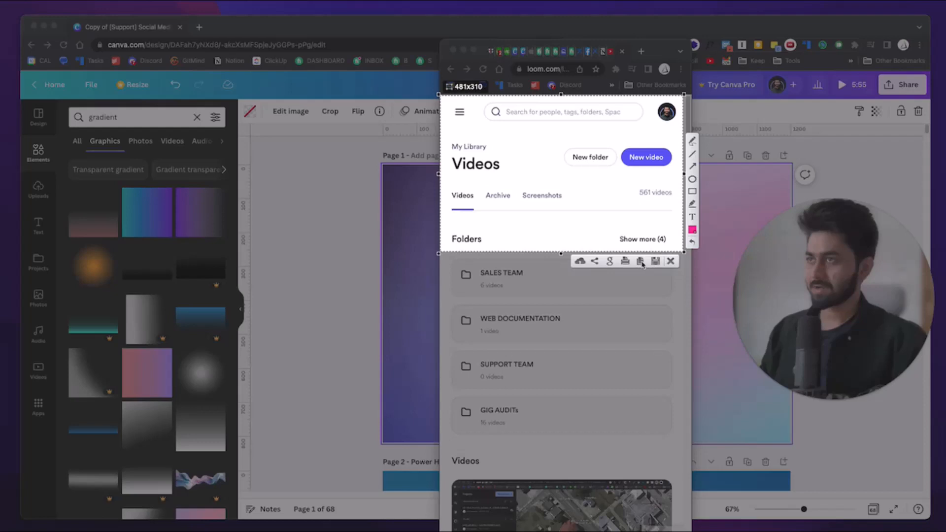
pyautogui.click(642, 263)
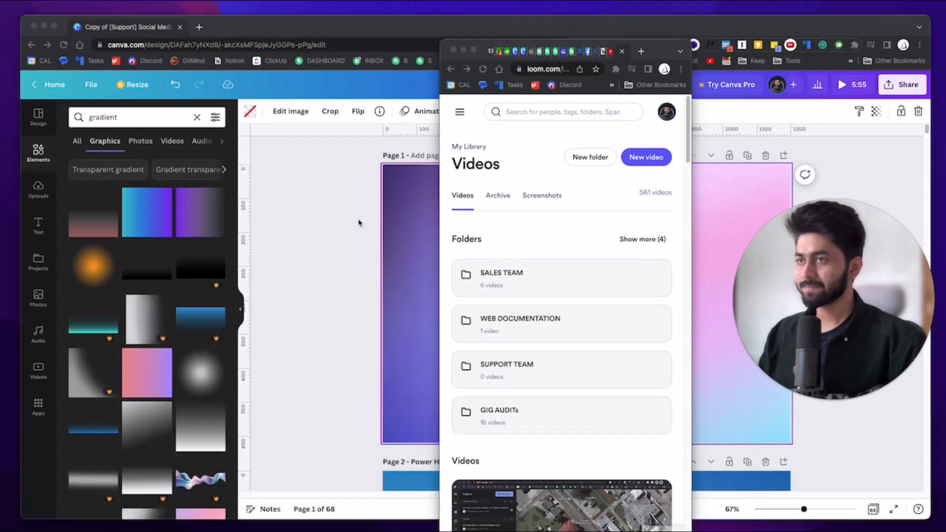
pyautogui.click(344, 219)
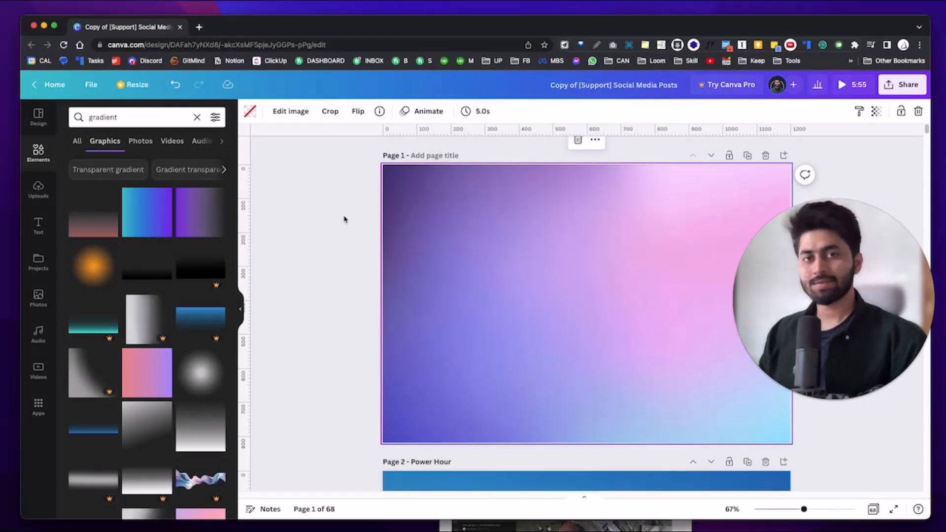
# Delete the old gradient and add a pink-to-blue pastel graphic from a 'gradient' Graphics search.
pyautogui.press('Delete')
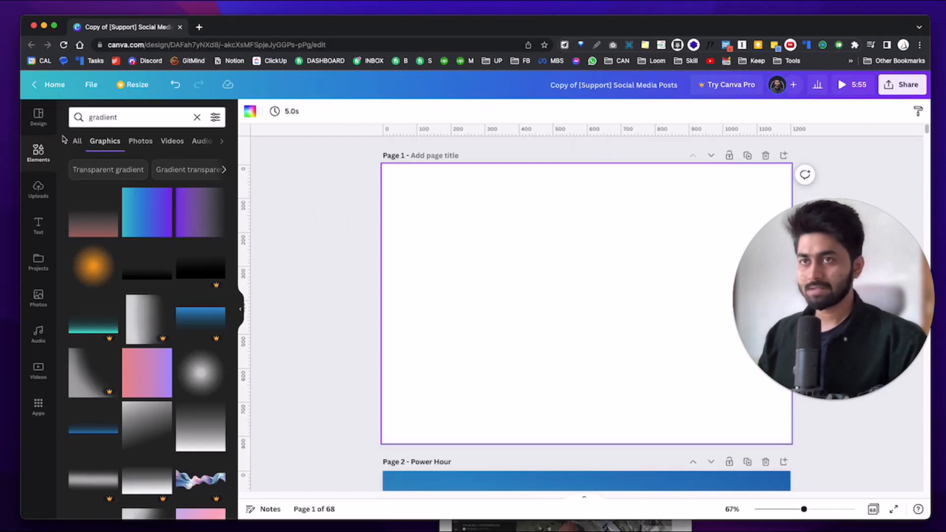
pyautogui.click(38, 153)
pyautogui.click(112, 117)
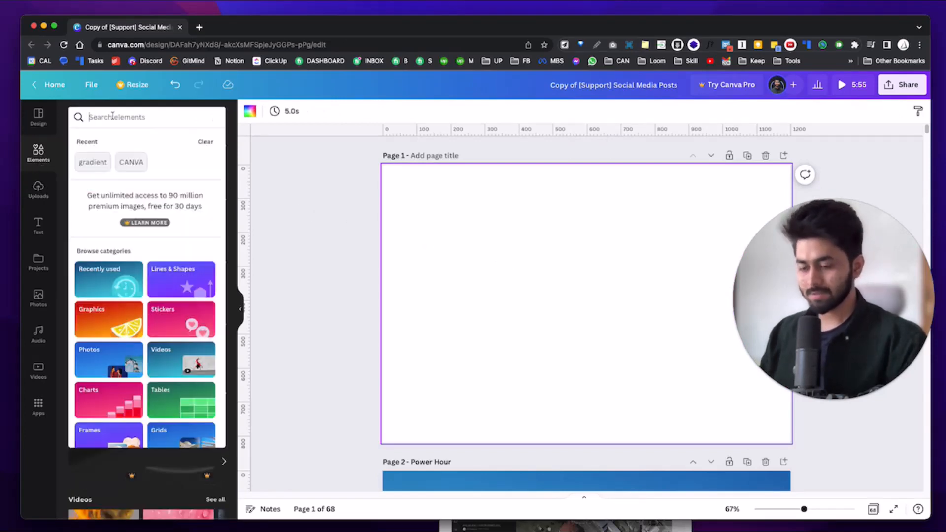
pyautogui.write('gradient')
pyautogui.press('Return')
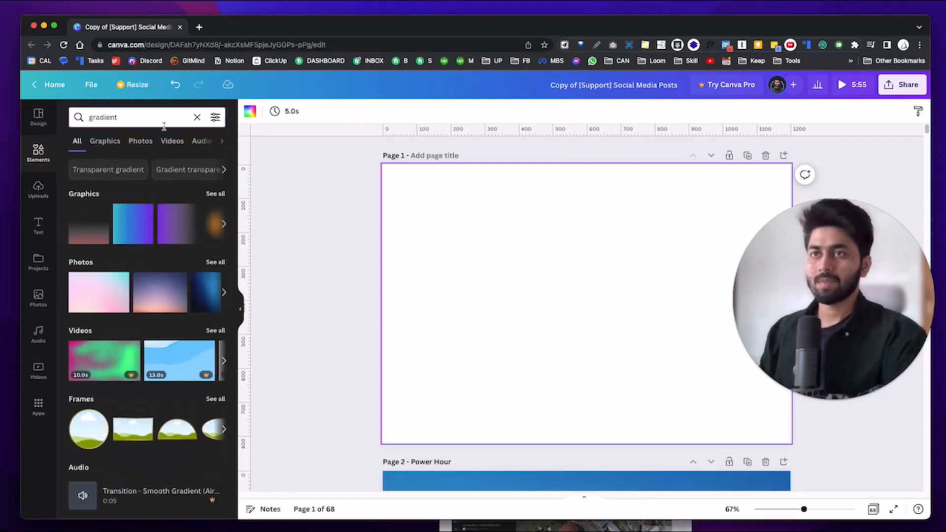
pyautogui.click(105, 141)
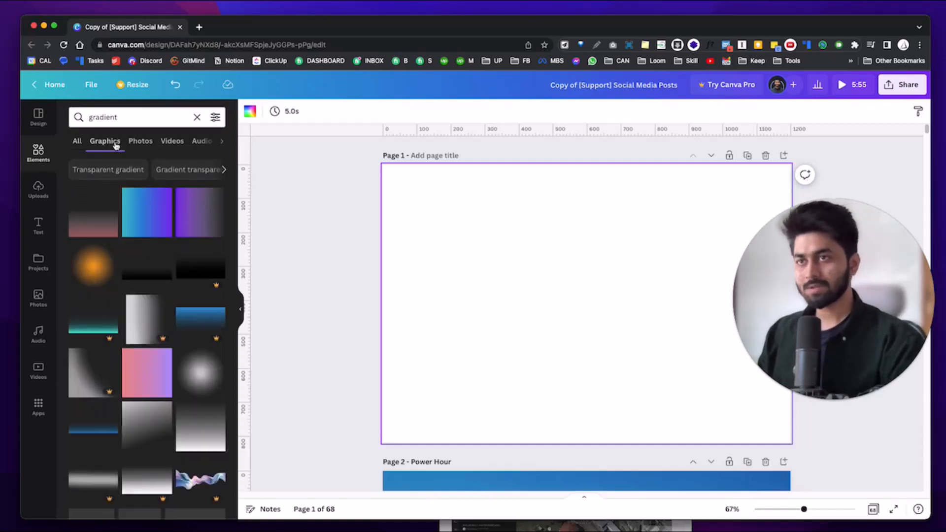
pyautogui.scroll(-5, 118, 192)
pyautogui.scroll(-10, 142, 338)
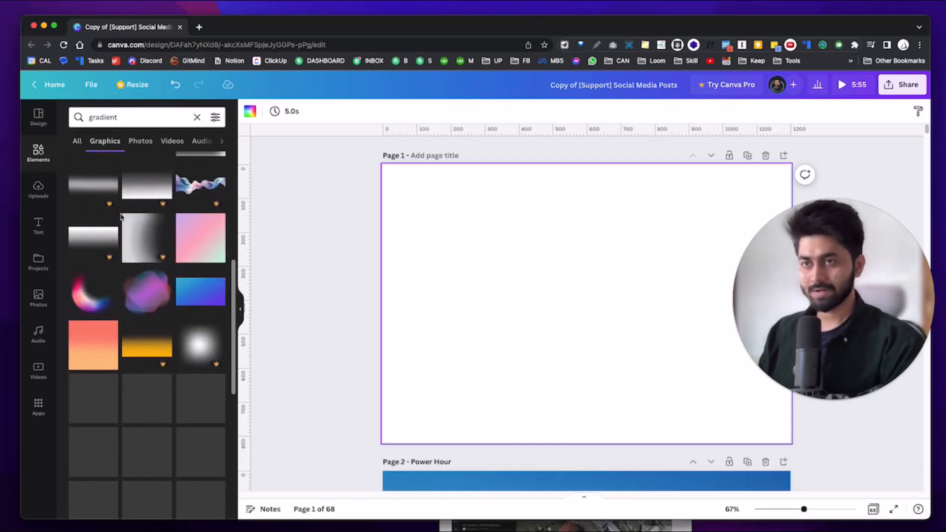
pyautogui.scroll(-10, 137, 351)
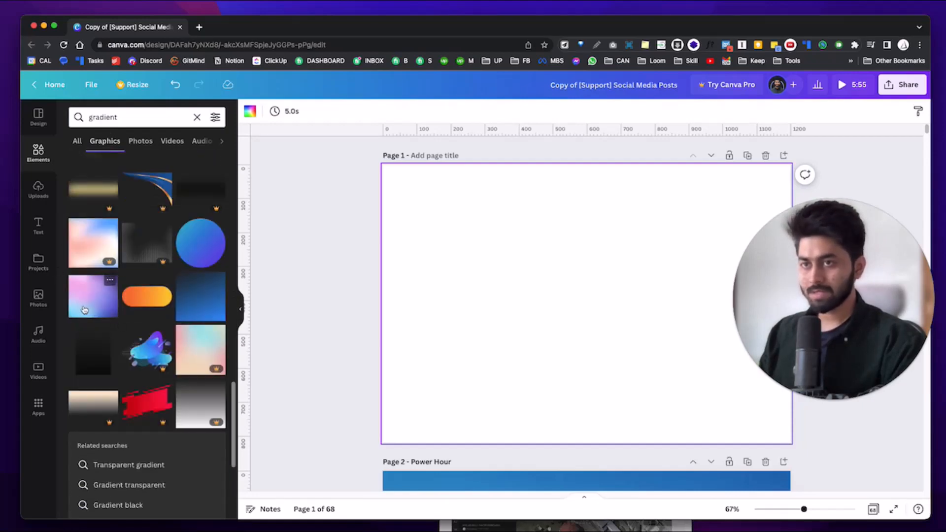
pyautogui.click(84, 309)
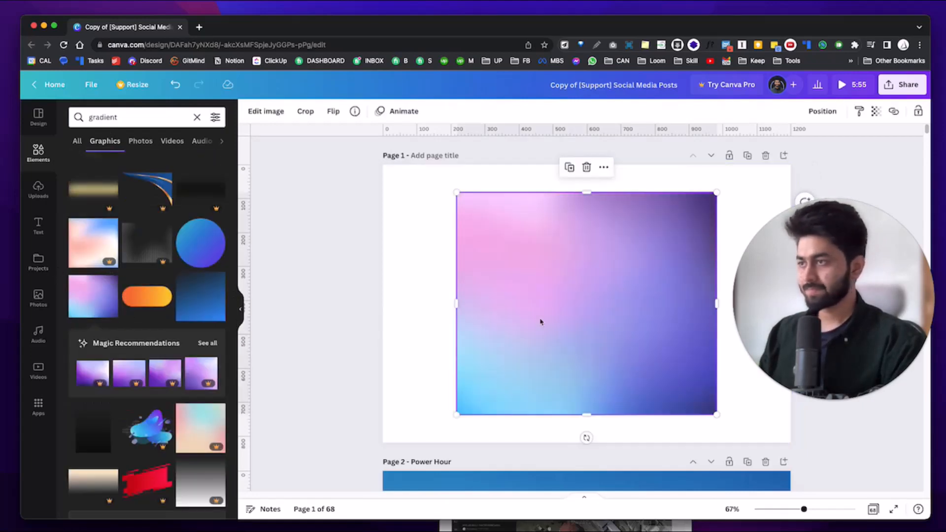
# Flip the pastel gradient horizontally and stretch it from the top-left corner across Page 1.
pyautogui.click(333, 110)
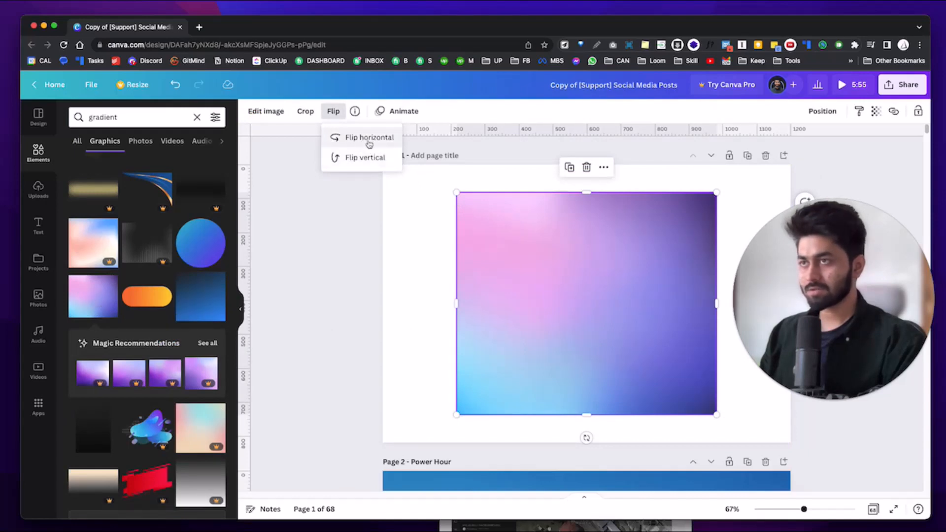
pyautogui.click(369, 142)
pyautogui.moveTo(503, 213); pyautogui.dragTo(432, 194)
pyautogui.moveTo(640, 389); pyautogui.dragTo(644, 312)
pyautogui.click(344, 268)
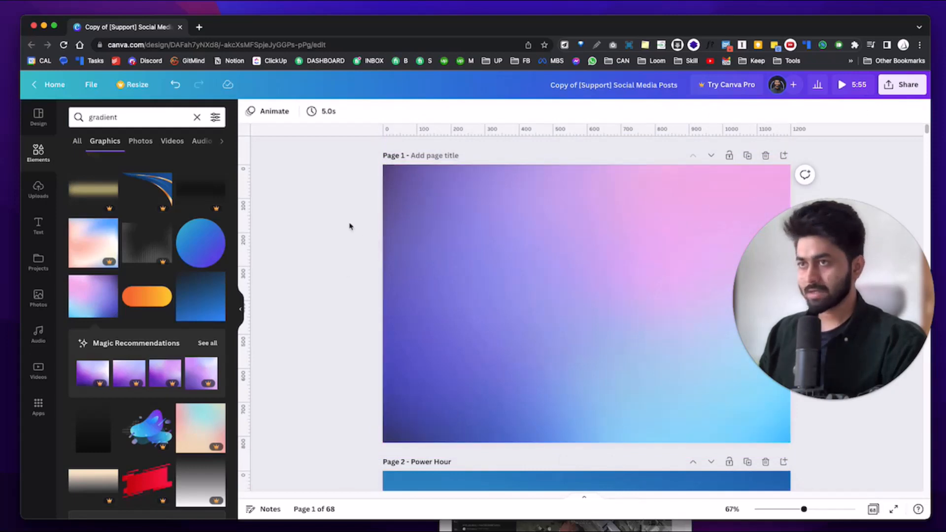
pyautogui.click(525, 262)
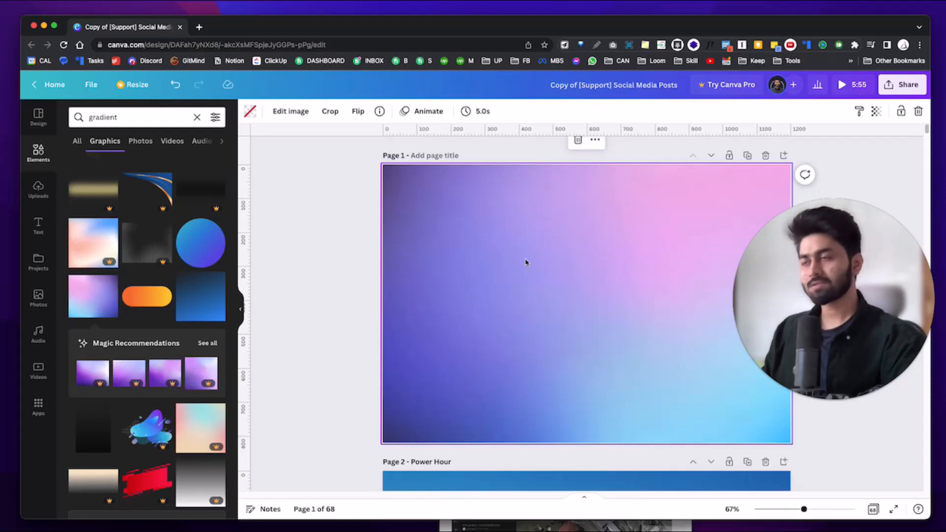
# Paste the Loom library screenshot, enlarge it to about 1036×668 and centre it vertically.
pyautogui.rightClick(525, 262)
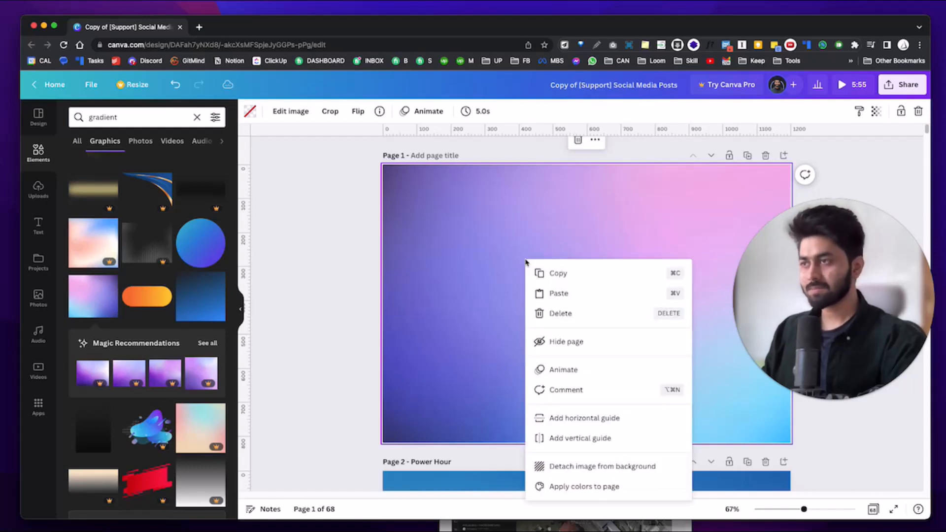
pyautogui.click(474, 252)
pyautogui.press('super+v')
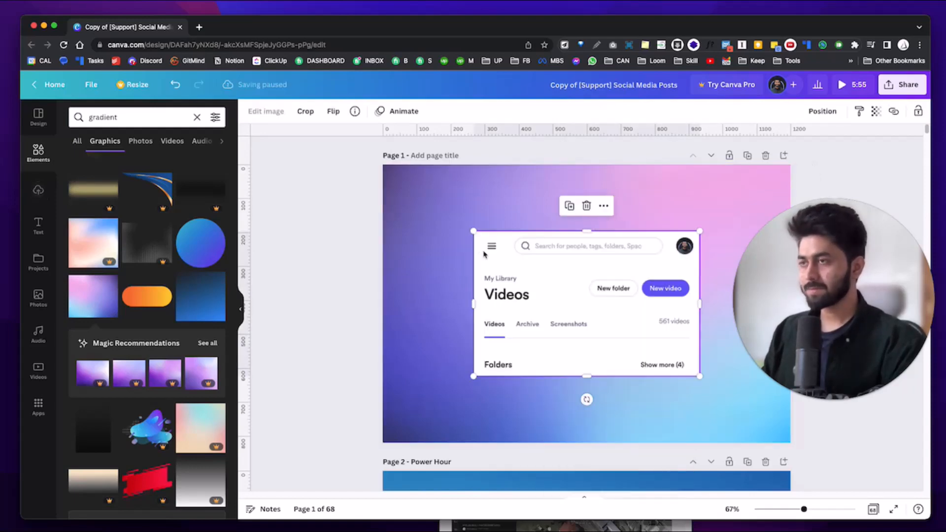
pyautogui.moveTo(565, 323); pyautogui.dragTo(501, 280)
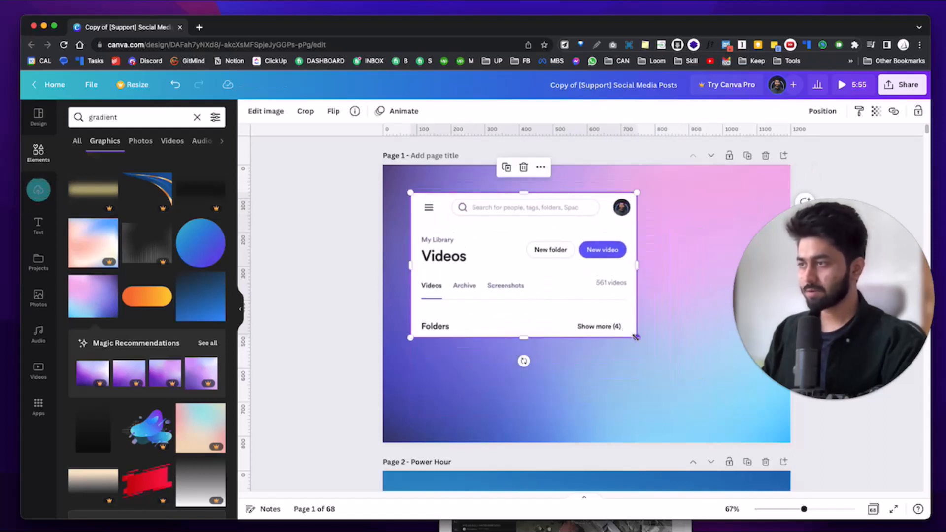
pyautogui.moveTo(636, 338); pyautogui.dragTo(772, 401)
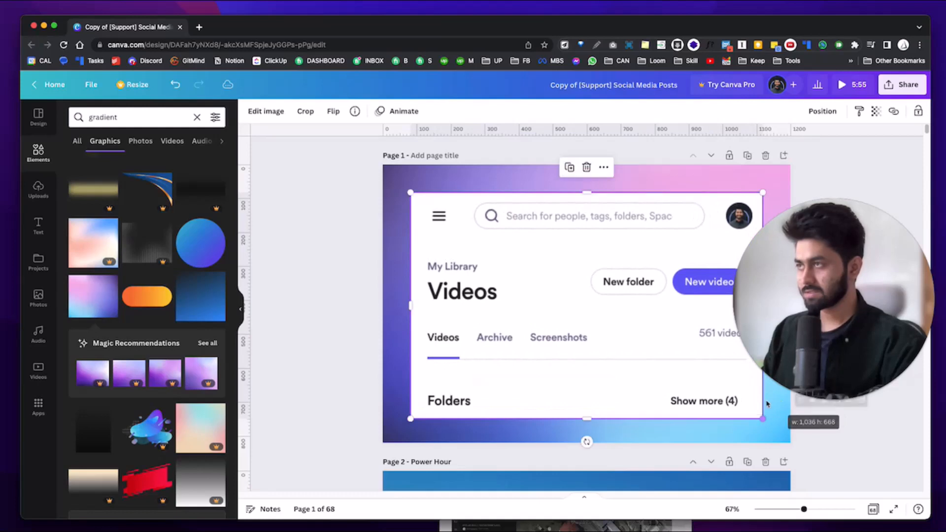
pyautogui.click(822, 113)
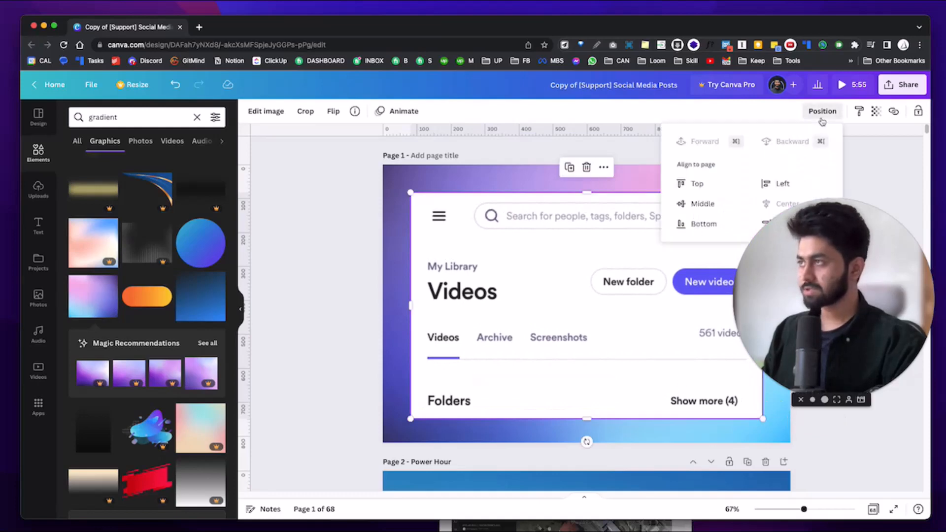
pyautogui.click(689, 205)
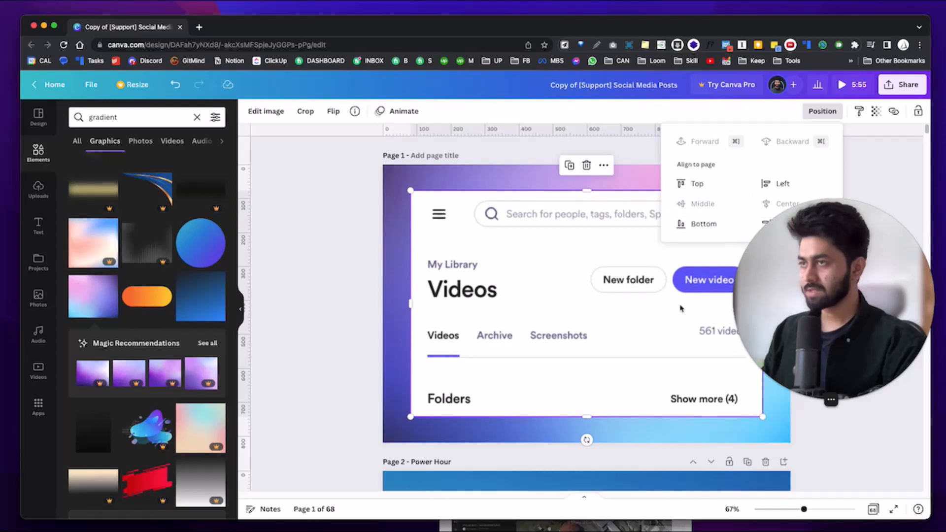
pyautogui.click(269, 111)
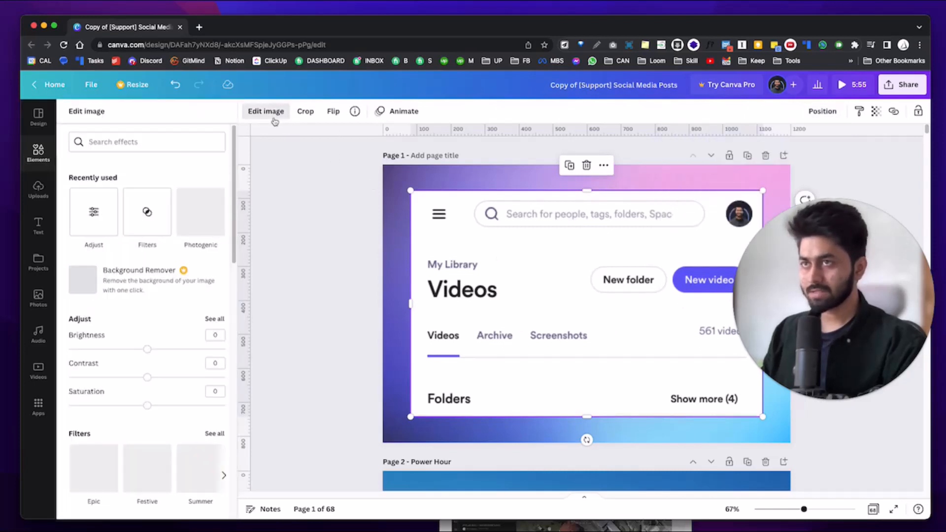
# Choose the Drop shadow style from the full list of Shadows for the library screenshot.
pyautogui.scroll(-1, 148, 302)
pyautogui.scroll(-10, 148, 302)
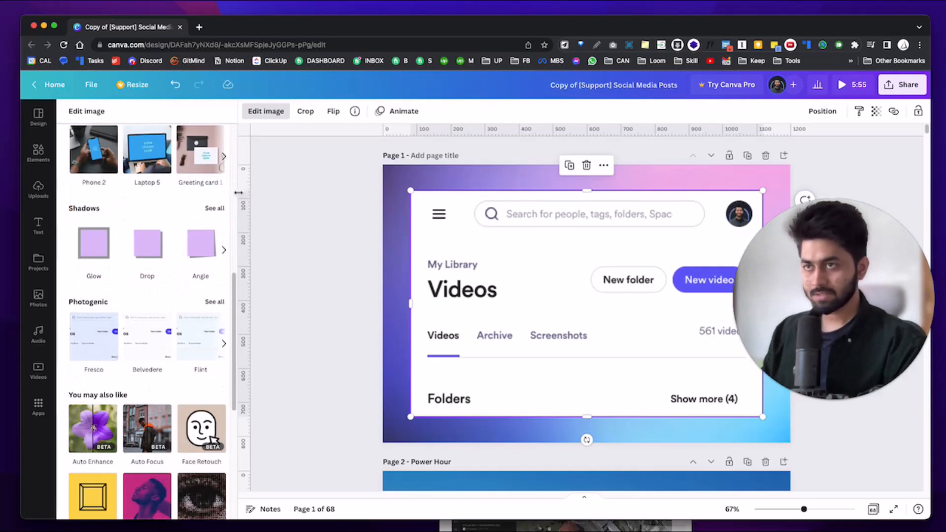
pyautogui.click(219, 208)
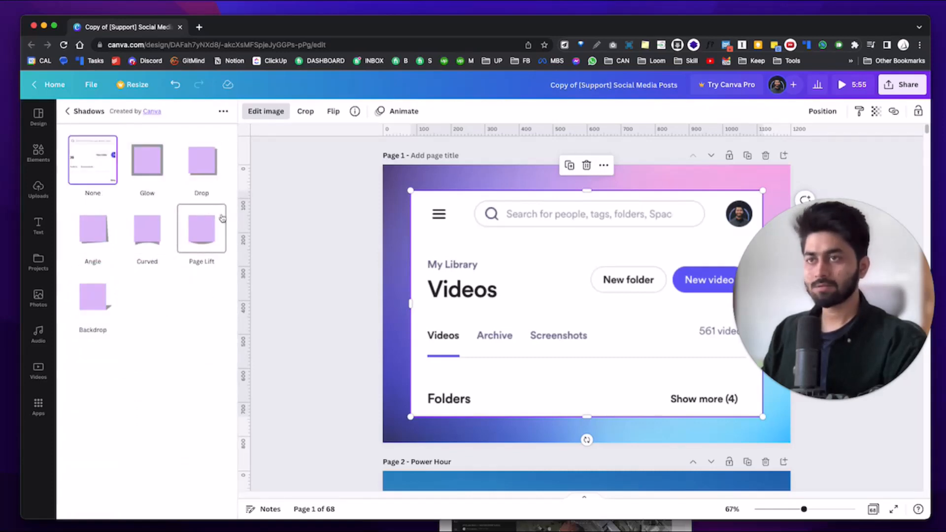
pyautogui.click(195, 168)
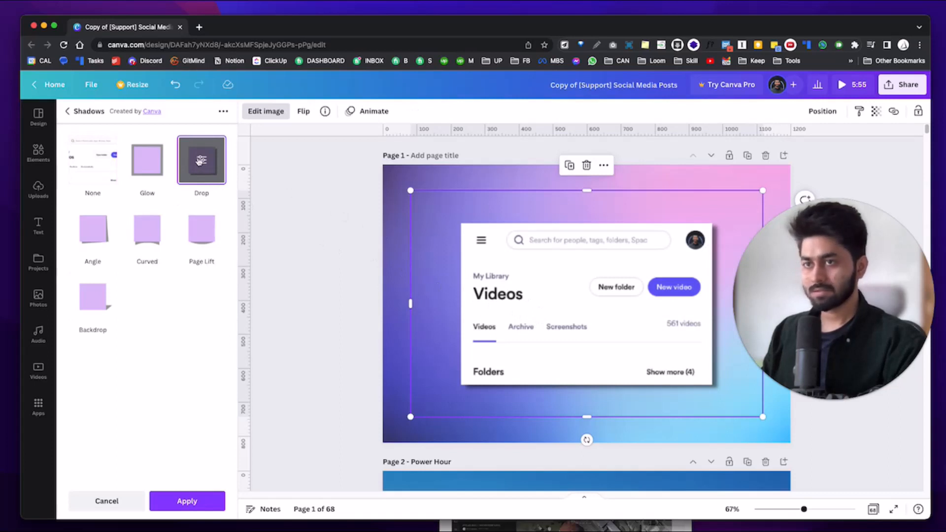
# Make the drop shadow dark navy and adjust its blur, transparency and offset.
pyautogui.click(200, 161)
pyautogui.click(215, 302)
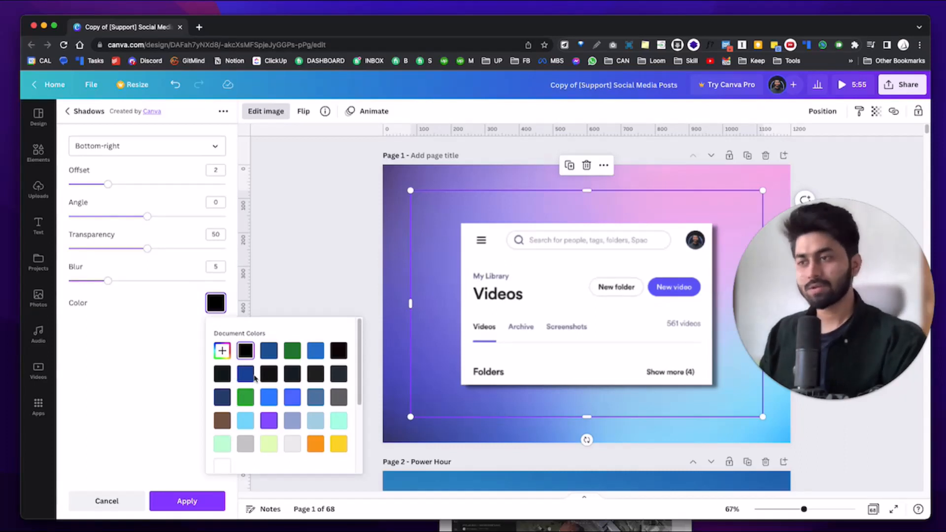
pyautogui.click(222, 397)
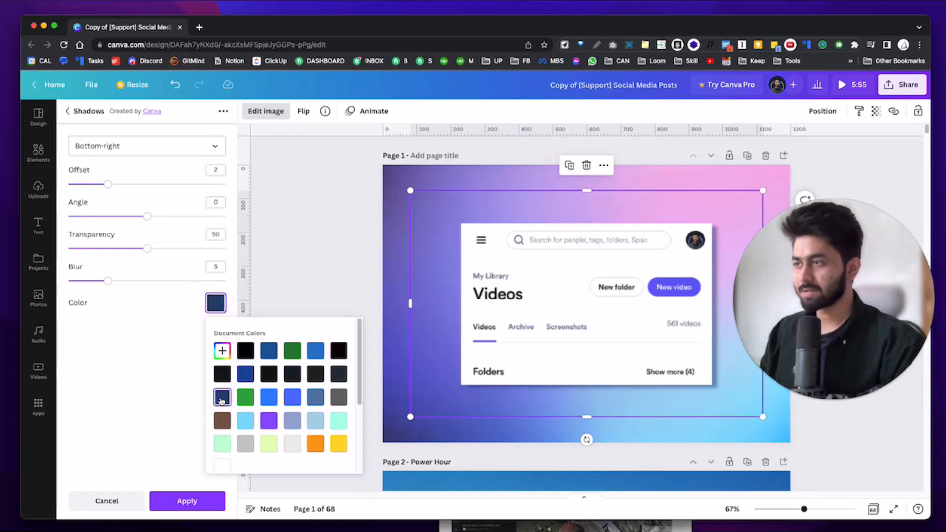
pyautogui.click(115, 286)
pyautogui.moveTo(109, 281)
pyautogui.mouseDown()
pyautogui.moveTo(131, 280)
pyautogui.moveTo(117, 280)
pyautogui.mouseUp()
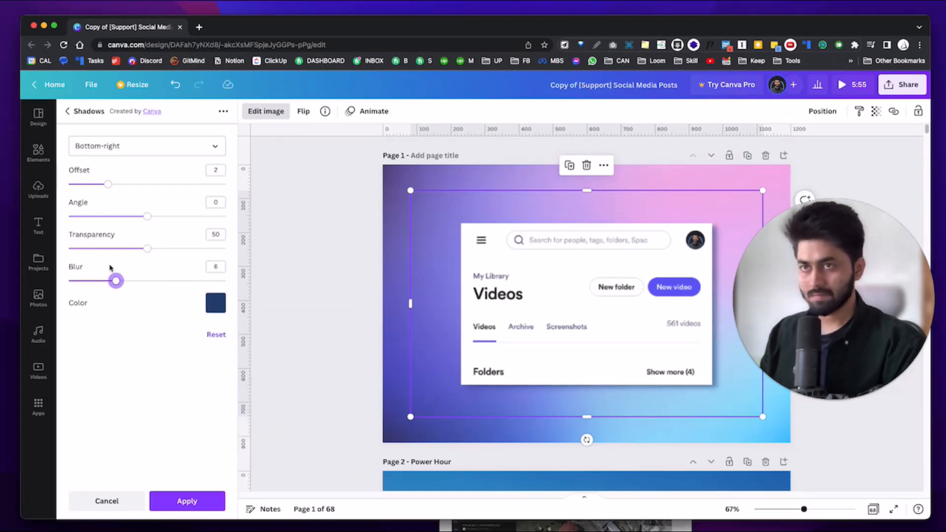
pyautogui.moveTo(146, 252); pyautogui.dragTo(127, 249)
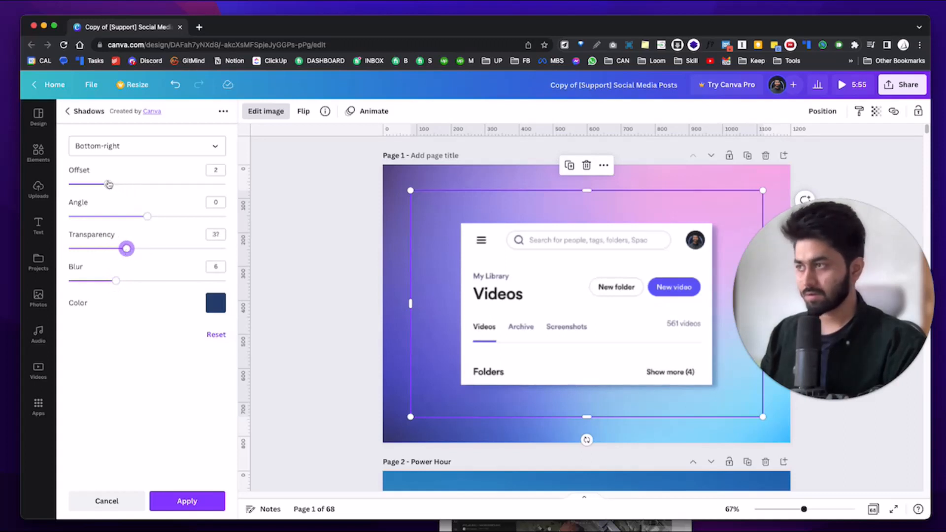
pyautogui.moveTo(109, 184); pyautogui.dragTo(92, 184)
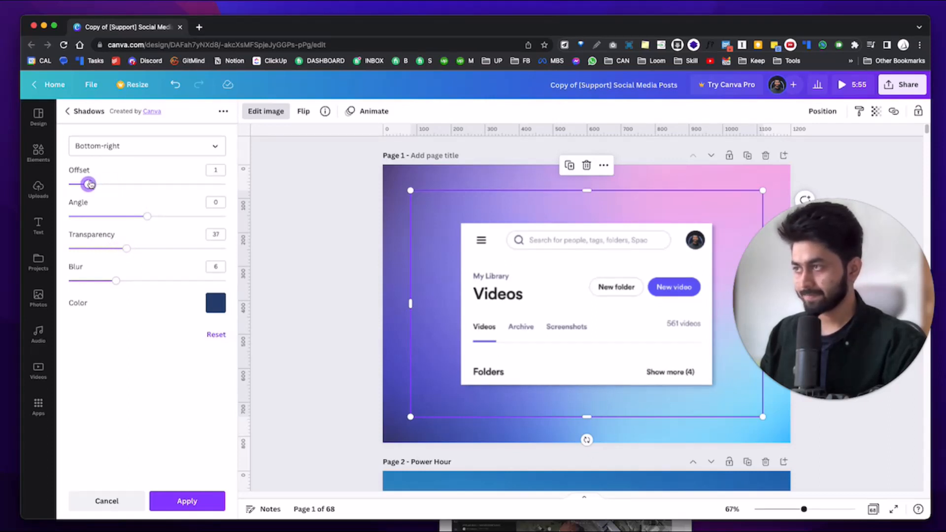
pyautogui.moveTo(89, 185); pyautogui.dragTo(90, 186)
pyautogui.moveTo(127, 252); pyautogui.dragTo(142, 252)
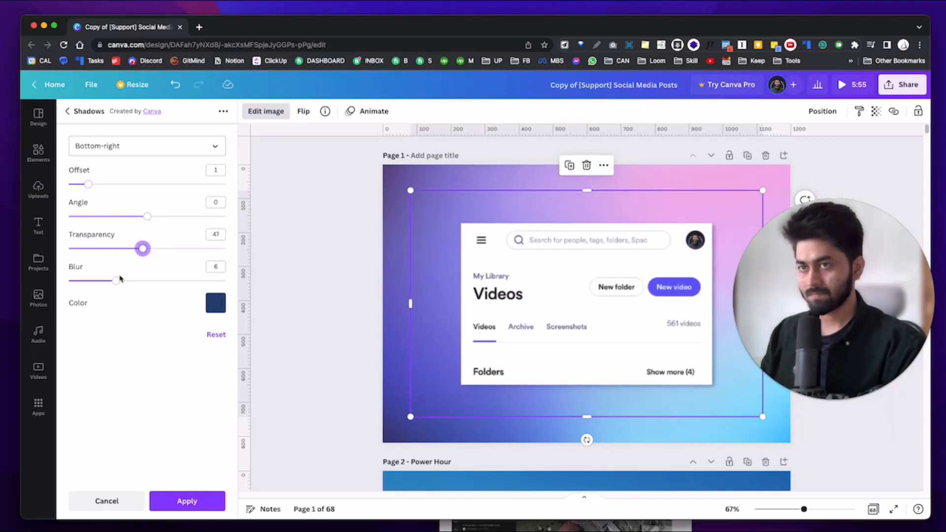
pyautogui.moveTo(118, 281)
pyautogui.mouseDown()
pyautogui.moveTo(153, 283)
pyautogui.moveTo(99, 284)
pyautogui.moveTo(126, 292)
pyautogui.moveTo(115, 292)
pyautogui.mouseUp()
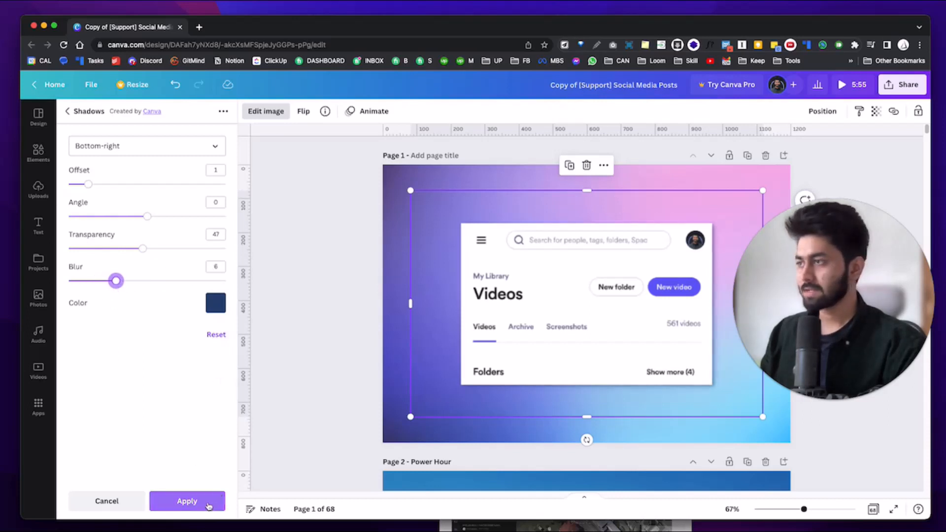
# Keep the Bottom-right direction and settle on offset 0, angle 0, transparency 54, blur 6.
pyautogui.click(112, 144)
pyautogui.scroll(-3, 119, 201)
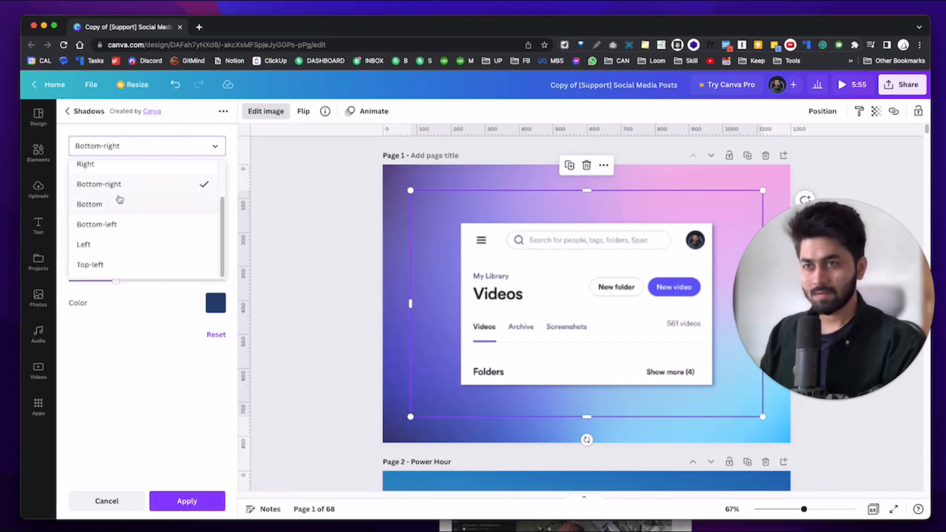
pyautogui.scroll(3, 120, 202)
pyautogui.scroll(-1, 120, 207)
pyautogui.click(159, 355)
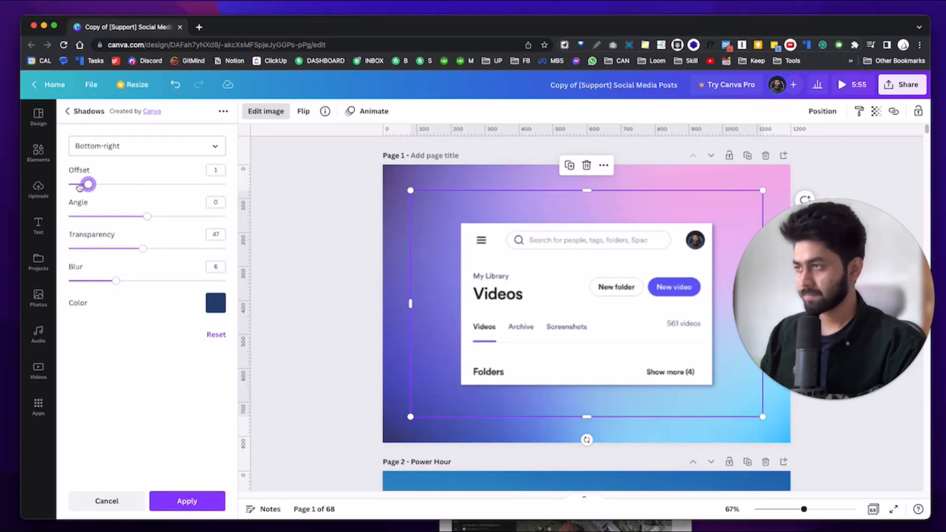
pyautogui.moveTo(79, 186); pyautogui.dragTo(79, 187)
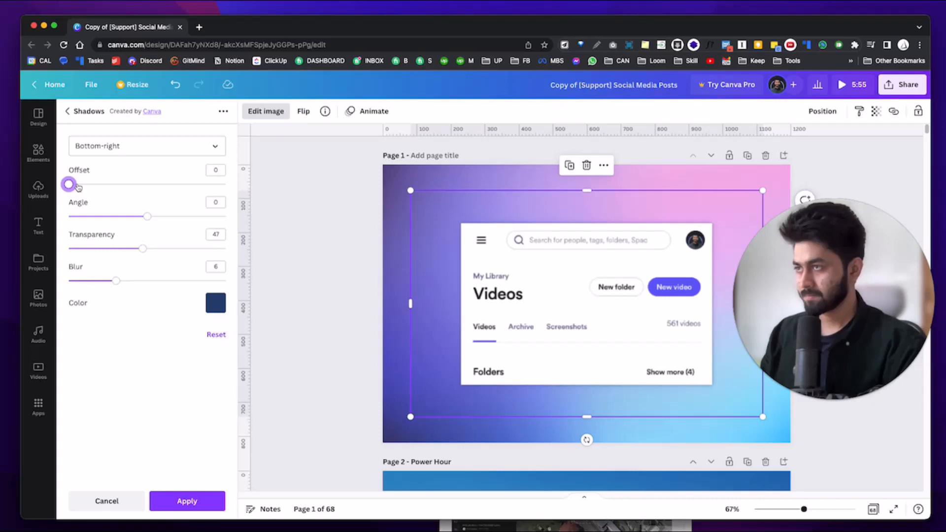
pyautogui.click(79, 186)
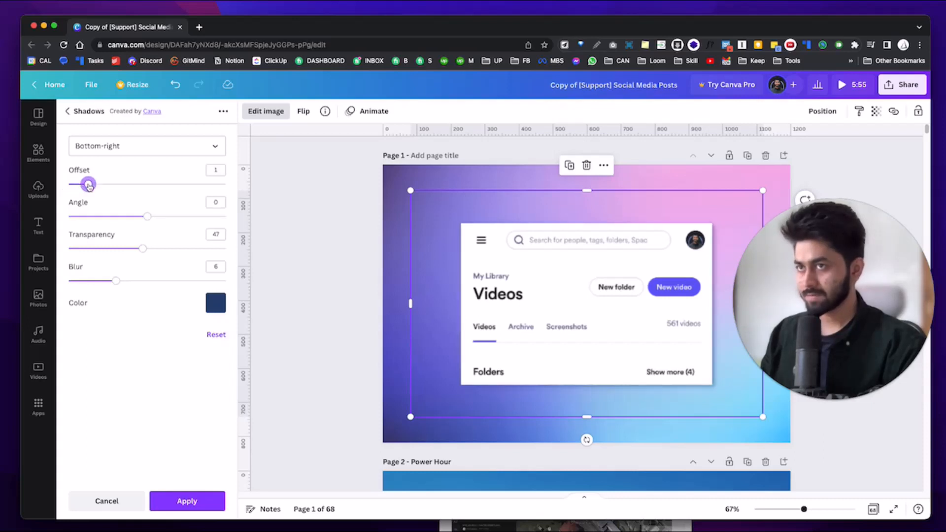
pyautogui.moveTo(82, 187); pyautogui.dragTo(61, 186)
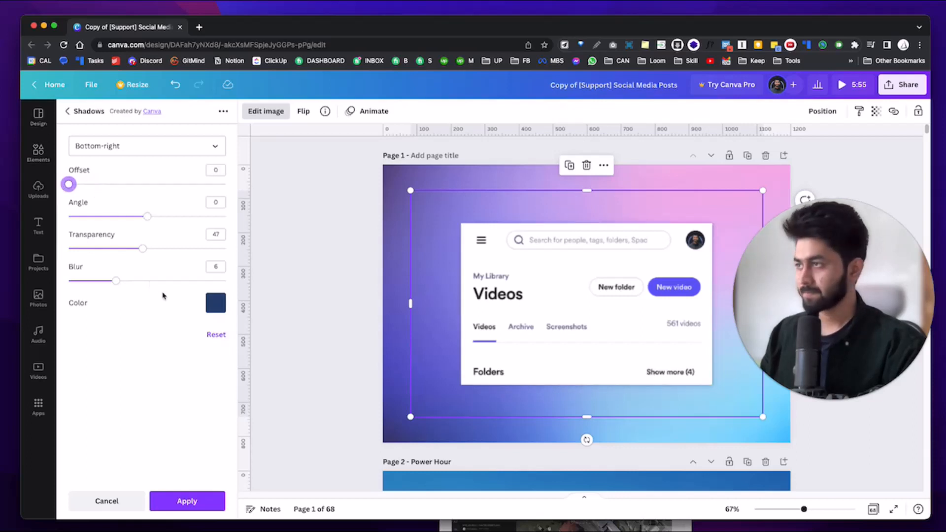
pyautogui.moveTo(113, 279); pyautogui.dragTo(116, 280)
pyautogui.moveTo(145, 248)
pyautogui.mouseDown()
pyautogui.moveTo(168, 247)
pyautogui.moveTo(106, 249)
pyautogui.moveTo(146, 249)
pyautogui.mouseUp()
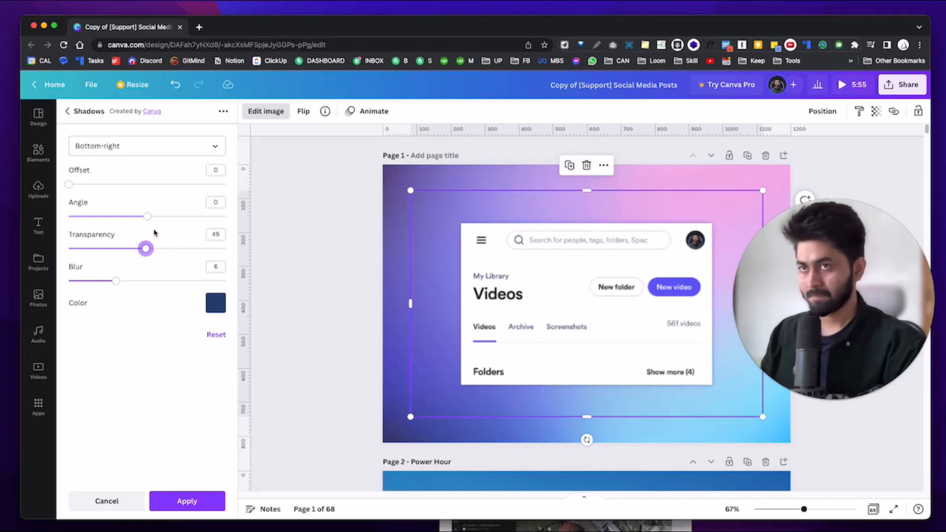
pyautogui.moveTo(149, 217); pyautogui.dragTo(162, 215)
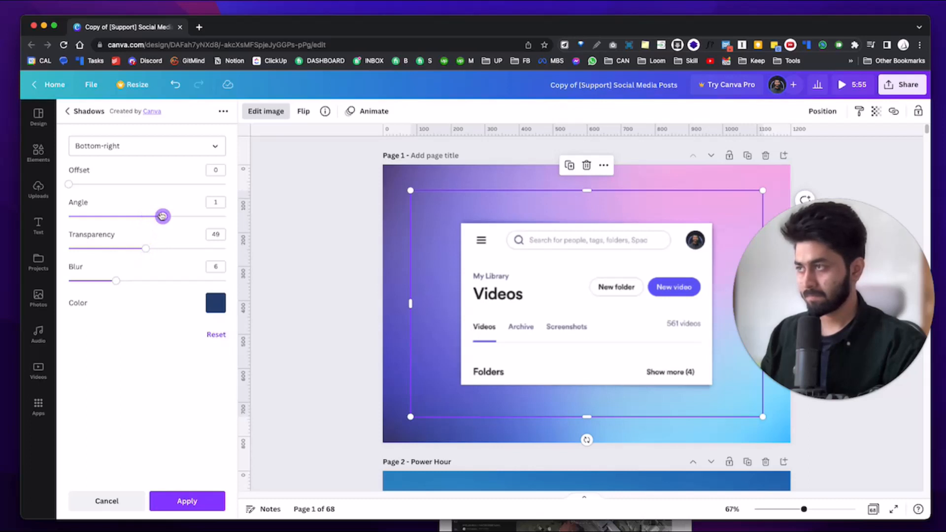
pyautogui.moveTo(160, 216); pyautogui.dragTo(152, 217)
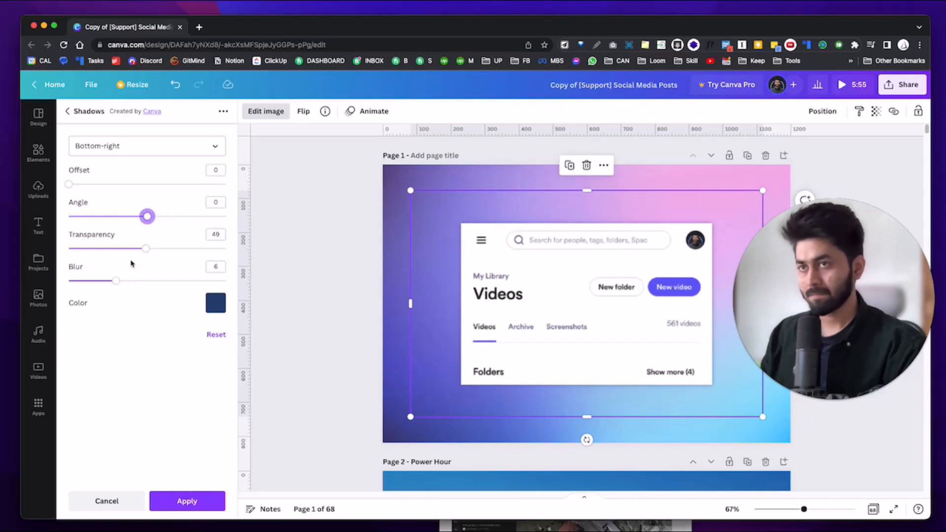
pyautogui.moveTo(146, 249)
pyautogui.mouseDown()
pyautogui.moveTo(97, 249)
pyautogui.moveTo(154, 250)
pyautogui.mouseUp()
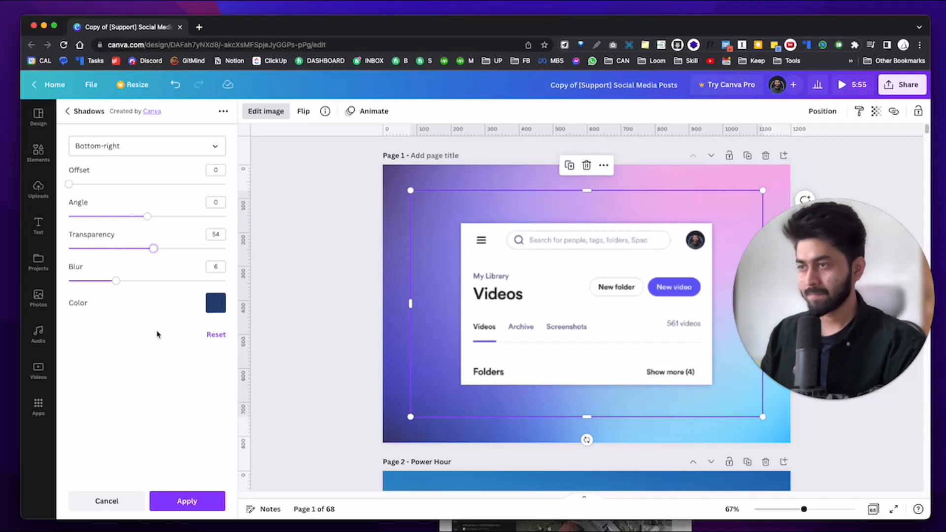
# Apply the shadow and resize the library screenshot to about 868×574 on the gradient.
pyautogui.click(197, 502)
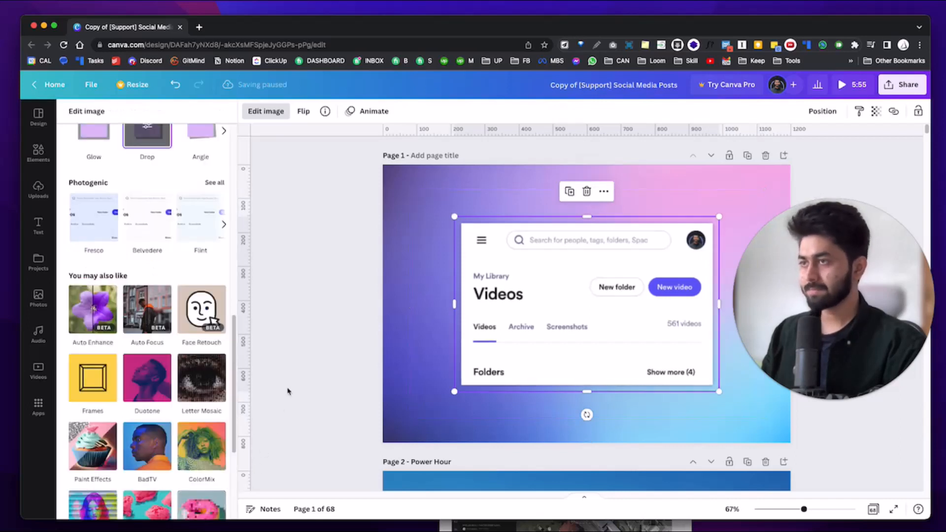
pyautogui.moveTo(719, 391); pyautogui.dragTo(780, 410)
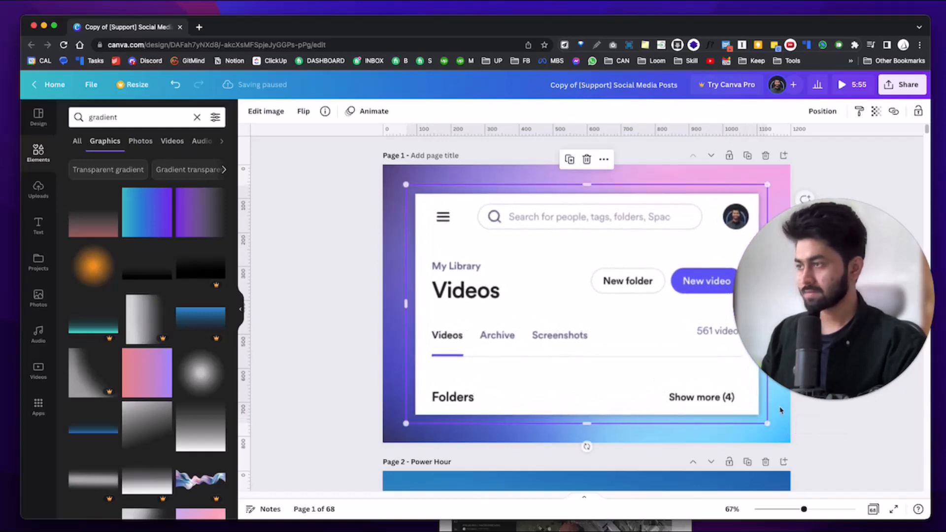
pyautogui.click(309, 283)
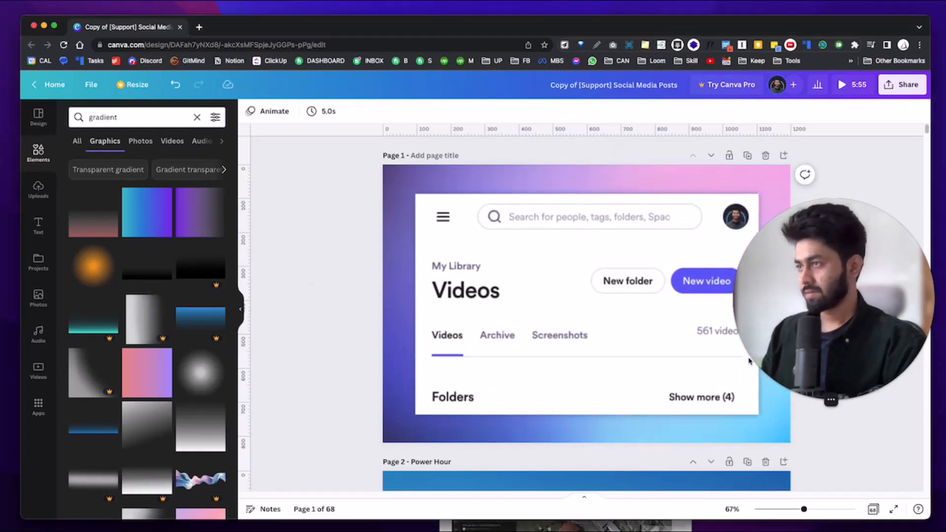
pyautogui.click(728, 390)
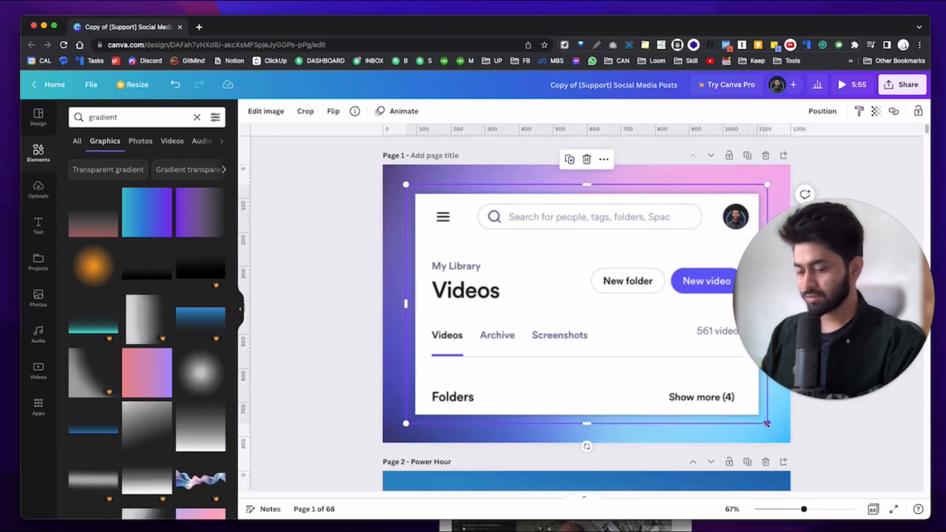
pyautogui.moveTo(766, 423); pyautogui.dragTo(716, 416)
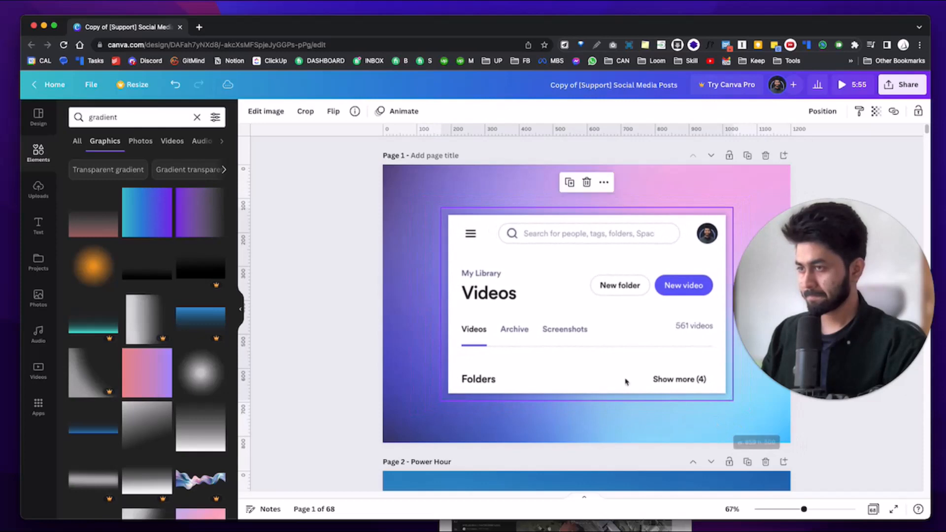
pyautogui.click(348, 286)
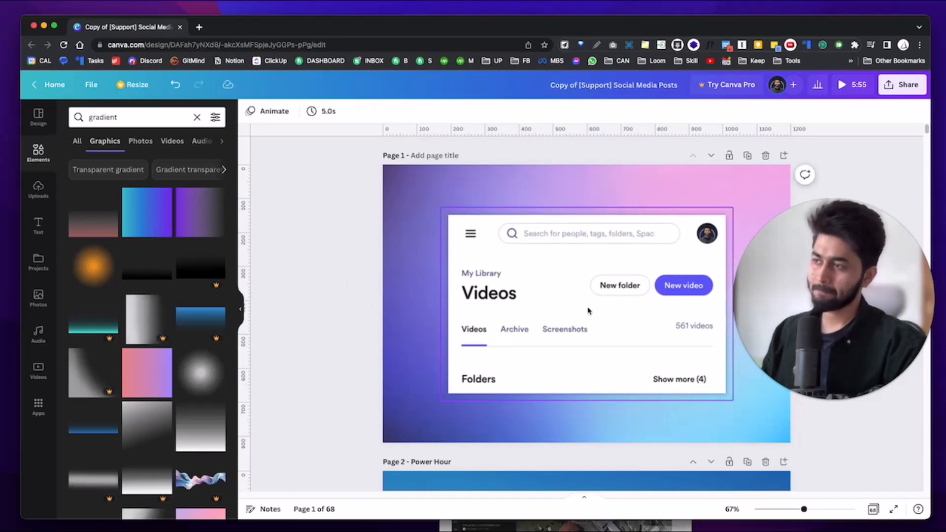
pyautogui.click(38, 150)
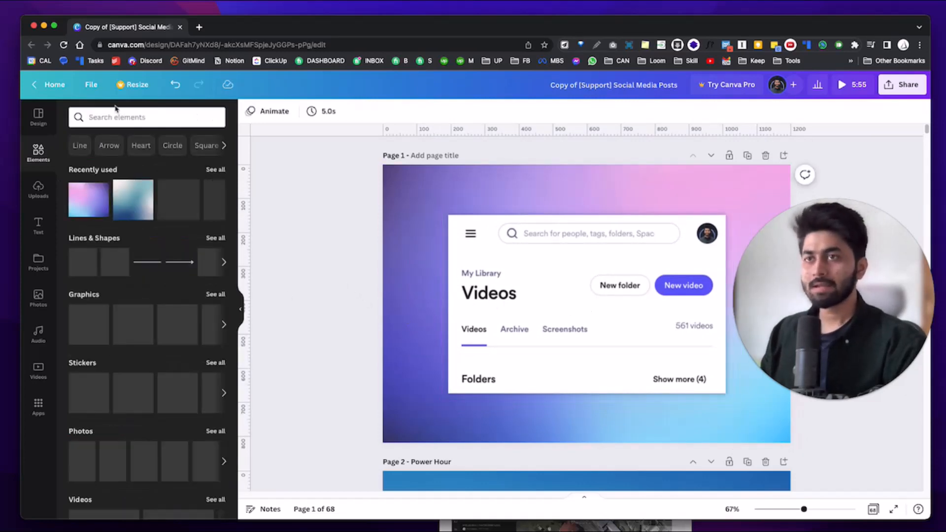
# Search Elements for 'circle' and show all the circle graphics.
pyautogui.click(129, 116)
pyautogui.write('circle')
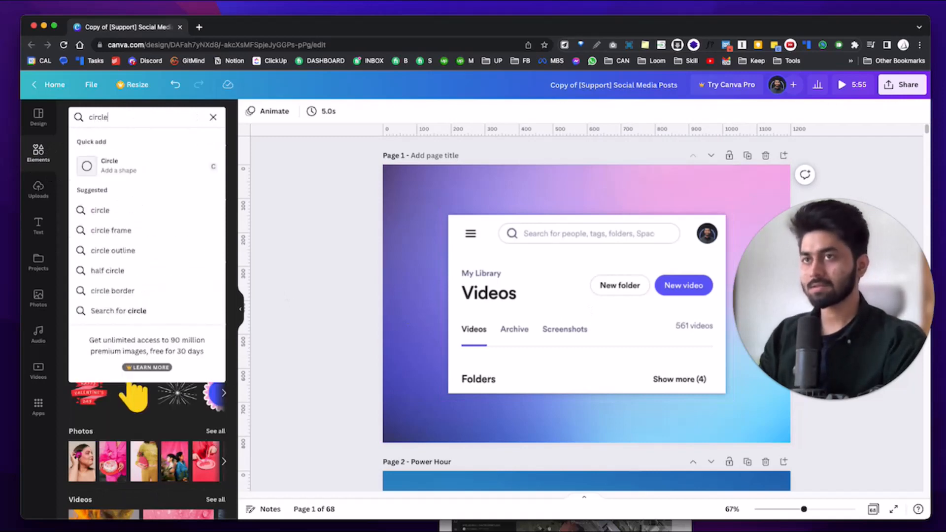
pyautogui.press('Return')
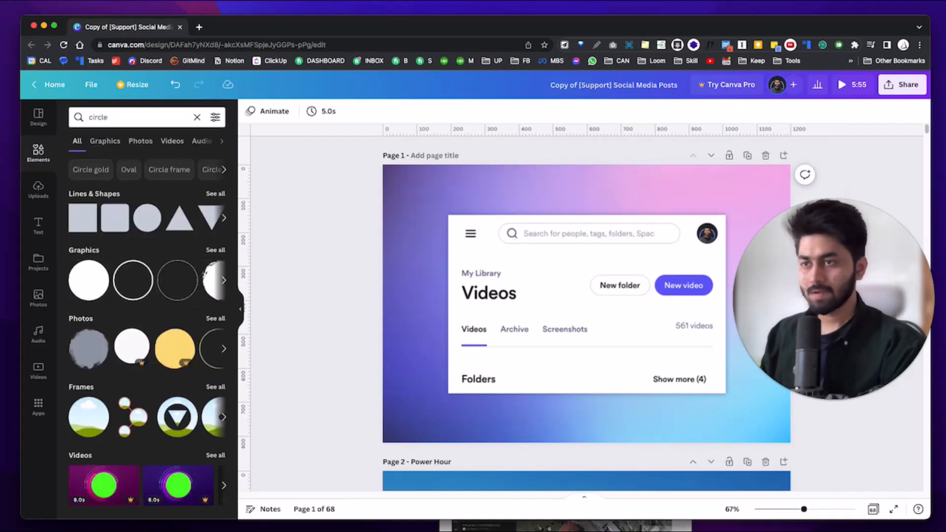
pyautogui.scroll(-4, 148, 296)
pyautogui.scroll(4, 190, 276)
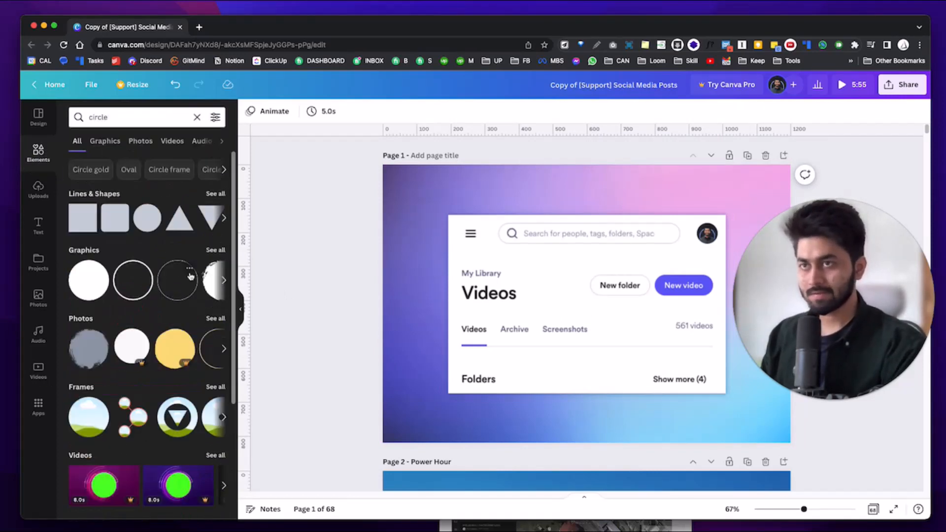
pyautogui.click(214, 250)
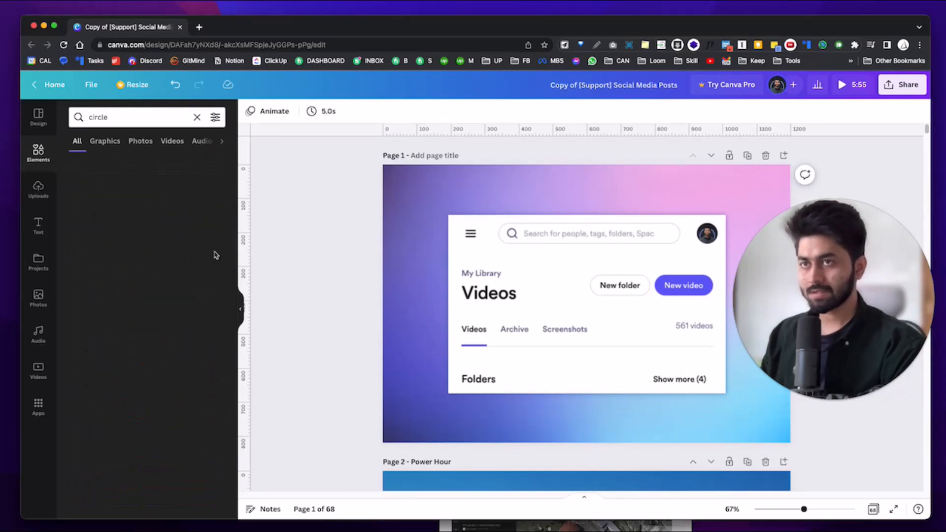
# Scroll through the circle graphics and insert the gold hand-drawn oval onto the page.
pyautogui.scroll(-1, 212, 266)
pyautogui.scroll(-3, 212, 277)
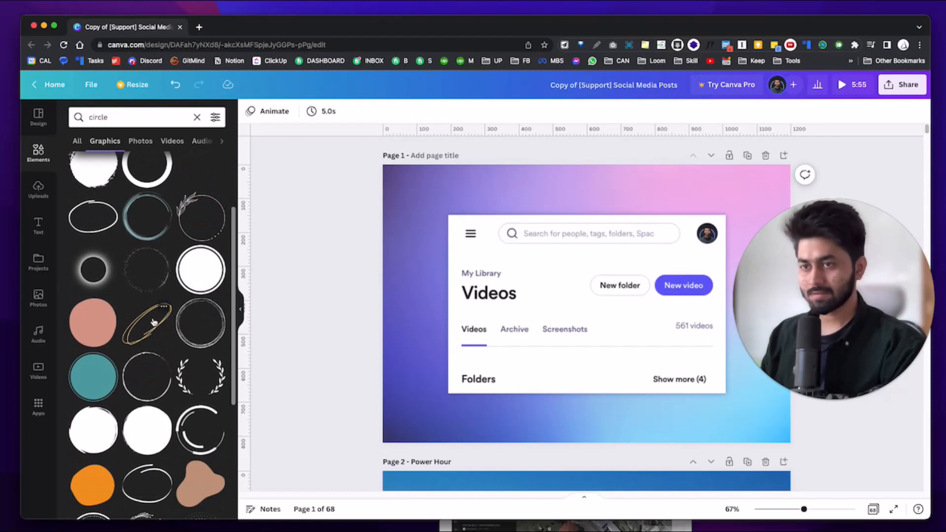
pyautogui.scroll(-1, 152, 326)
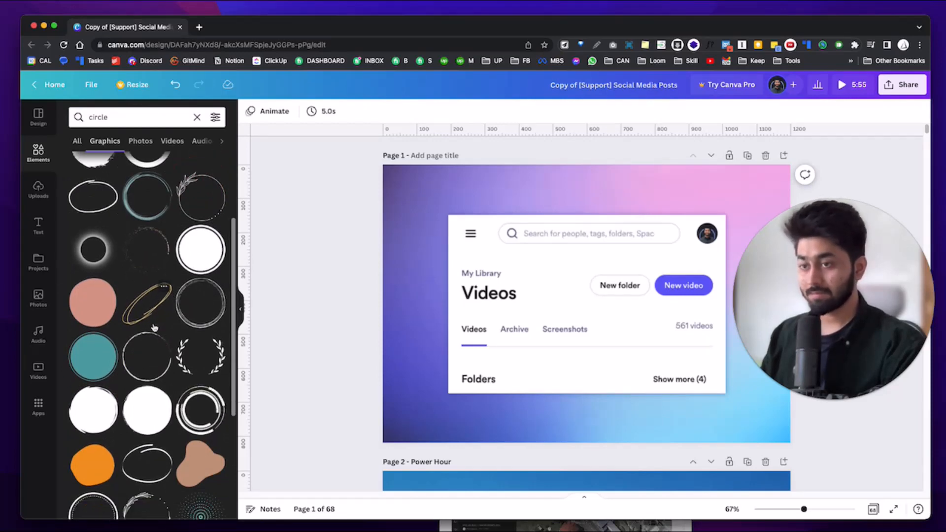
pyautogui.scroll(-10, 154, 327)
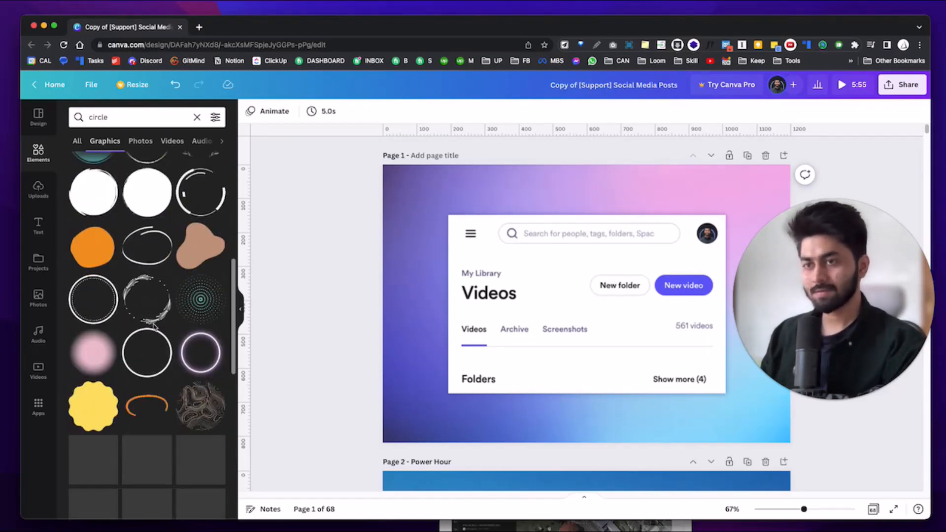
pyautogui.scroll(-8, 147, 392)
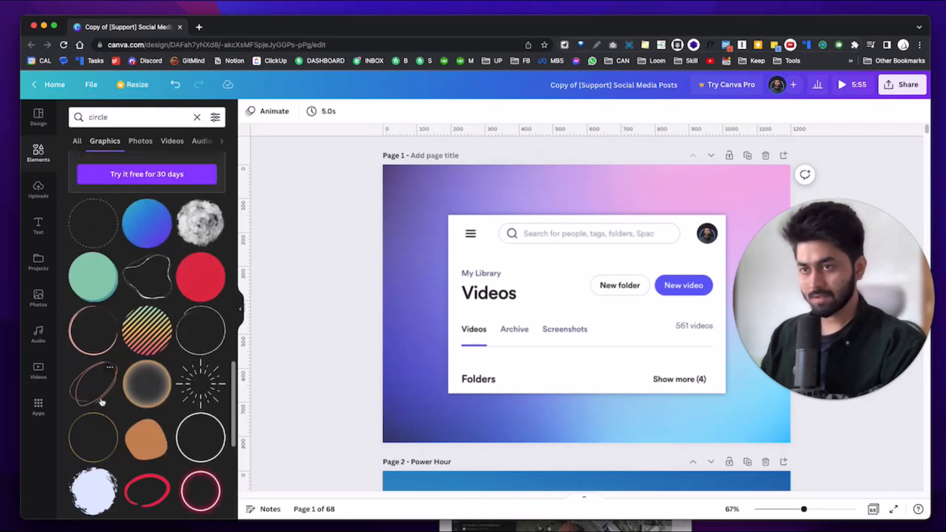
pyautogui.scroll(-10, 97, 389)
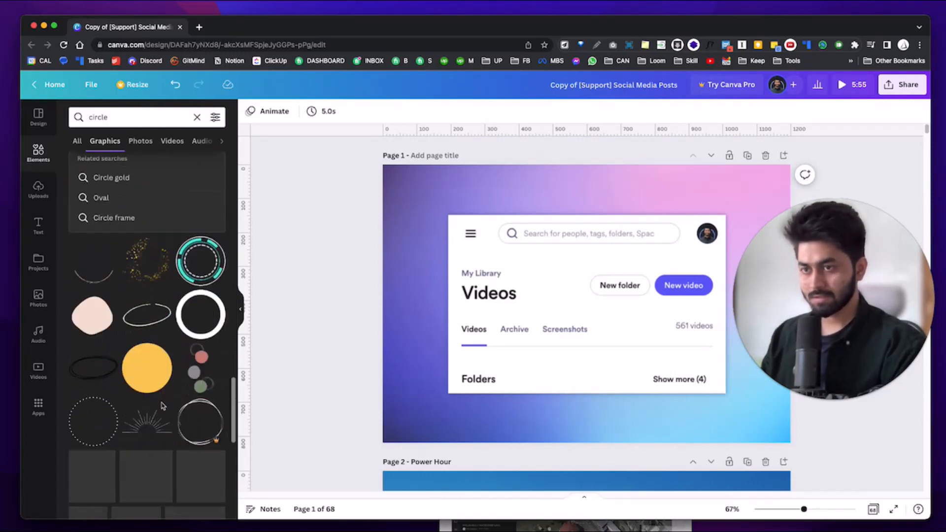
pyautogui.scroll(-5, 134, 373)
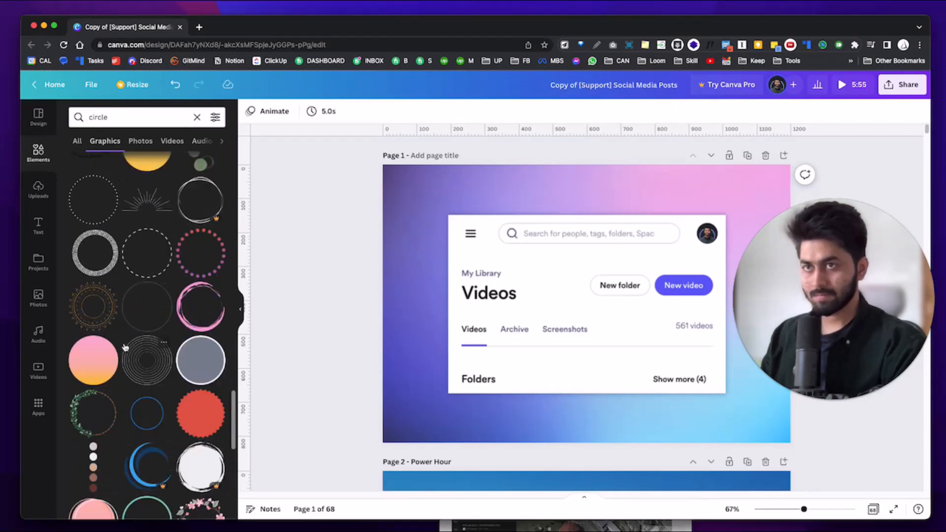
pyautogui.scroll(-5, 123, 350)
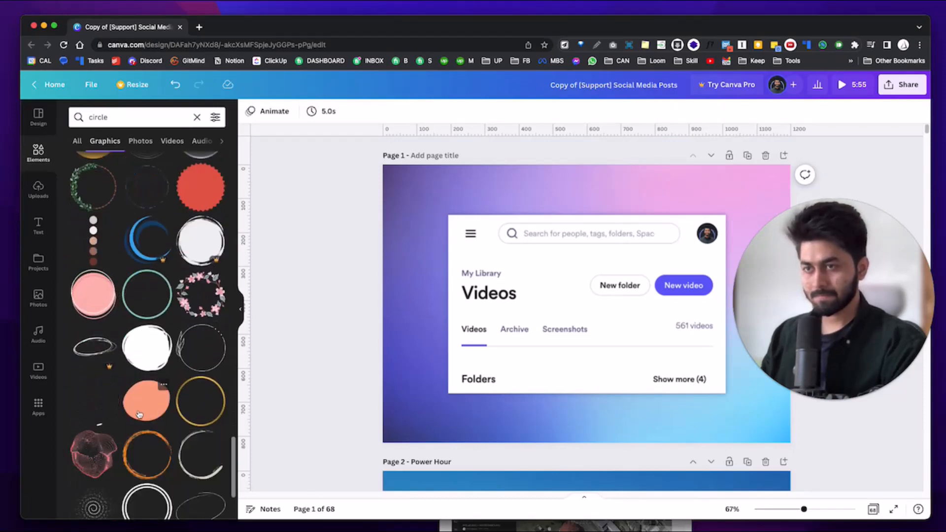
pyautogui.scroll(-3, 139, 415)
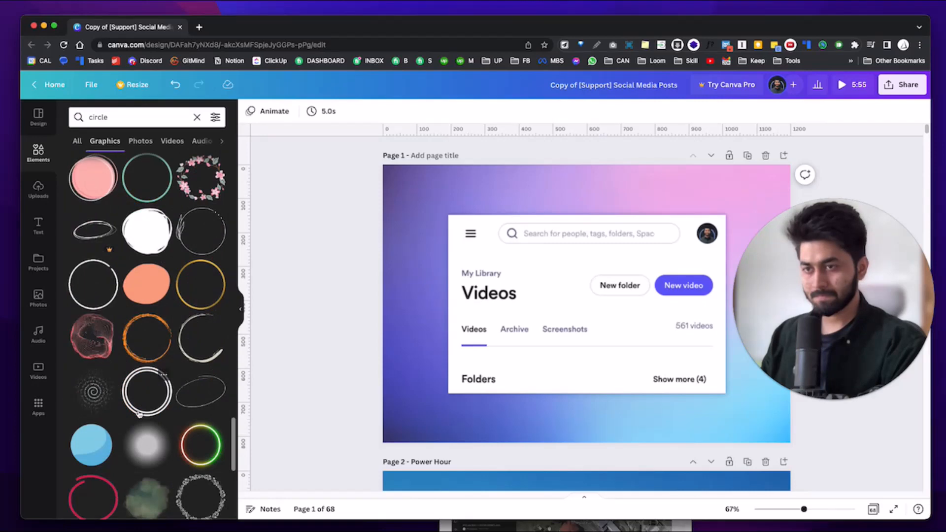
pyautogui.scroll(-2, 140, 414)
pyautogui.scroll(15, 138, 412)
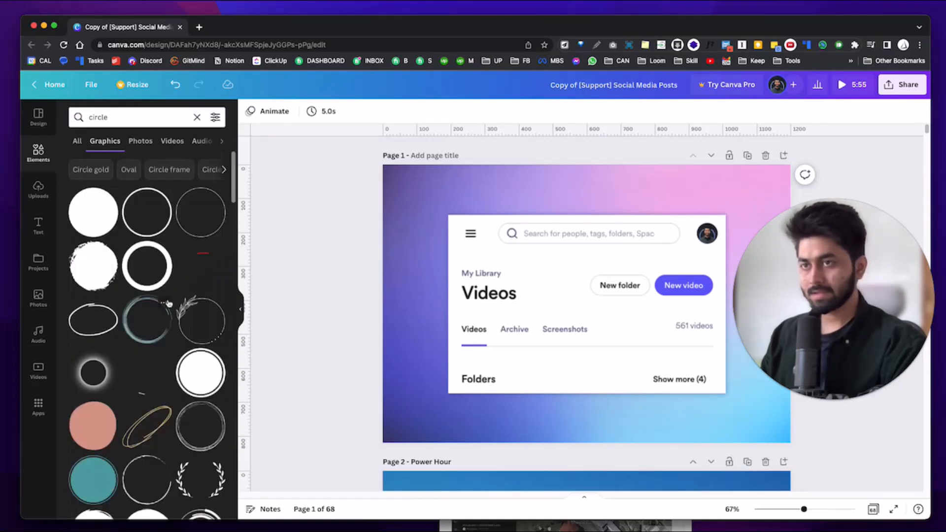
pyautogui.scroll(-4, 97, 319)
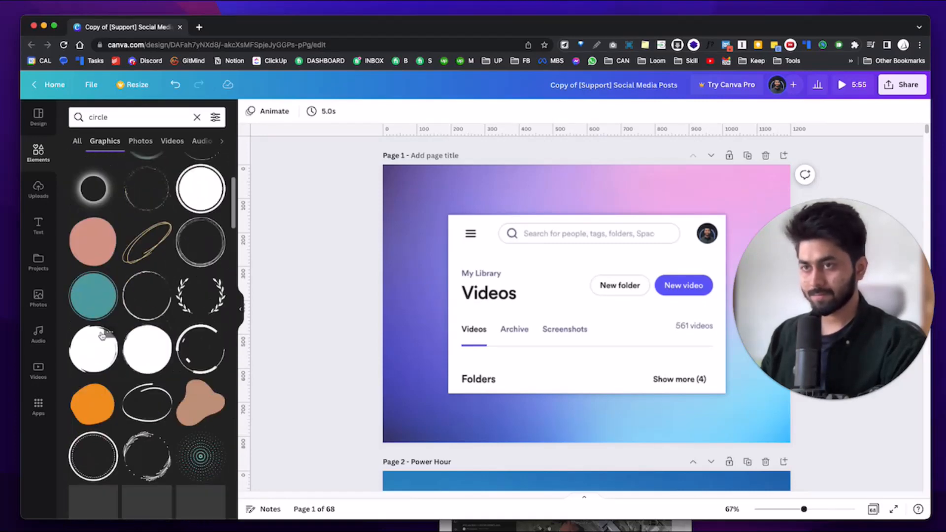
pyautogui.click(146, 241)
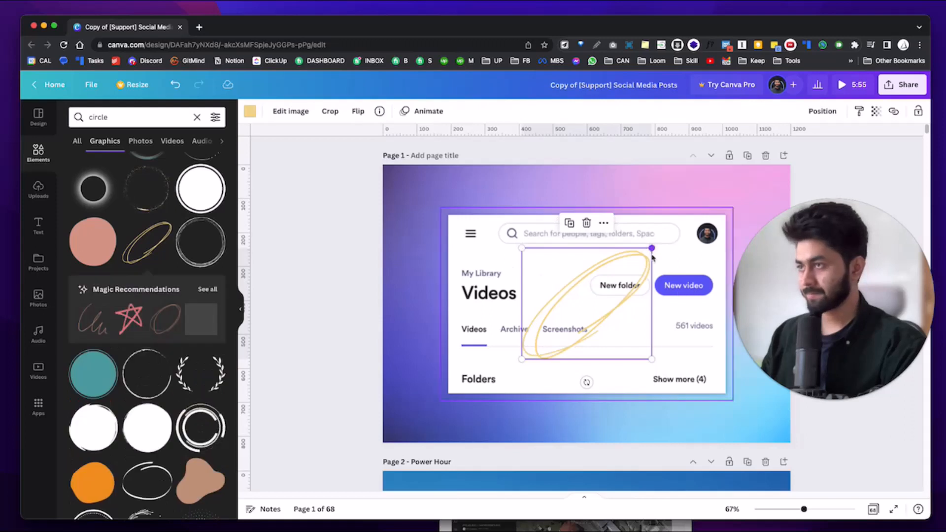
# Rotate the gold oval about 33 degrees, then move and shrink it around '561 videos'.
pyautogui.moveTo(586, 382); pyautogui.dragTo(537, 378)
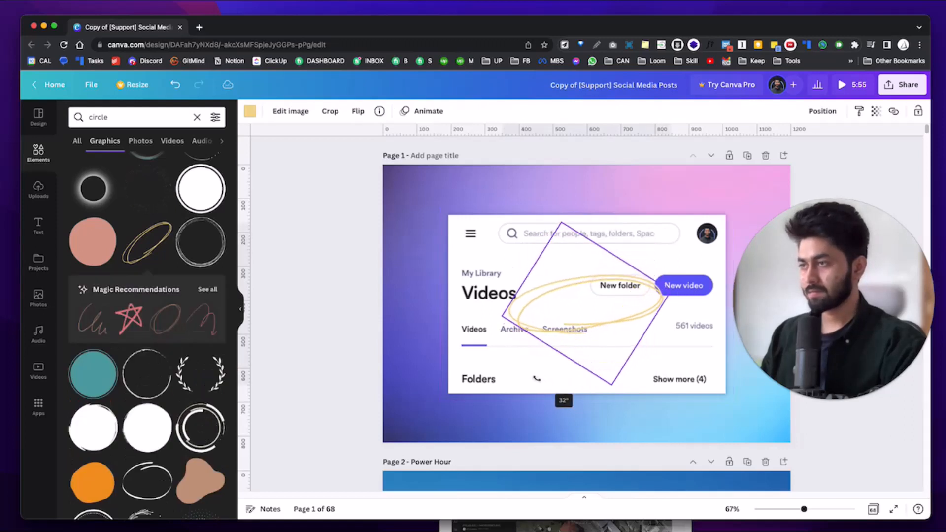
pyautogui.moveTo(566, 323); pyautogui.dragTo(663, 338)
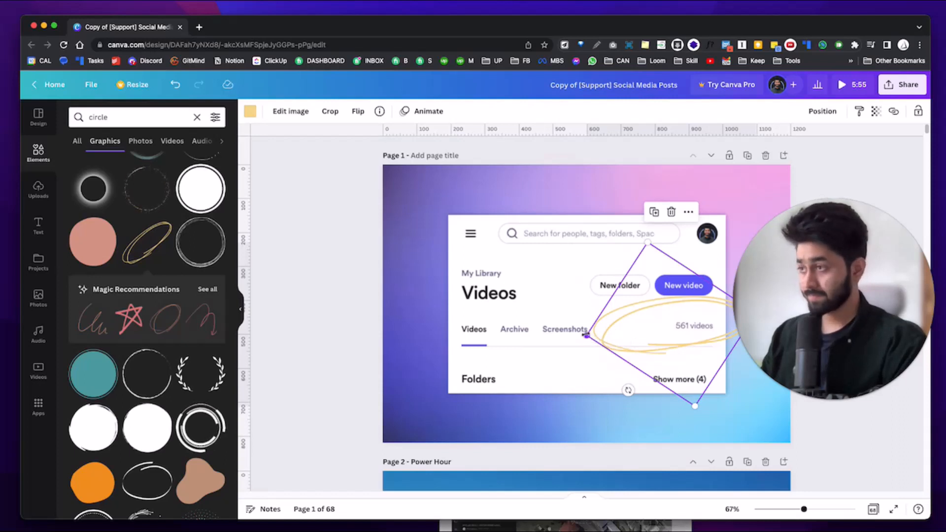
pyautogui.moveTo(586, 335); pyautogui.dragTo(686, 328)
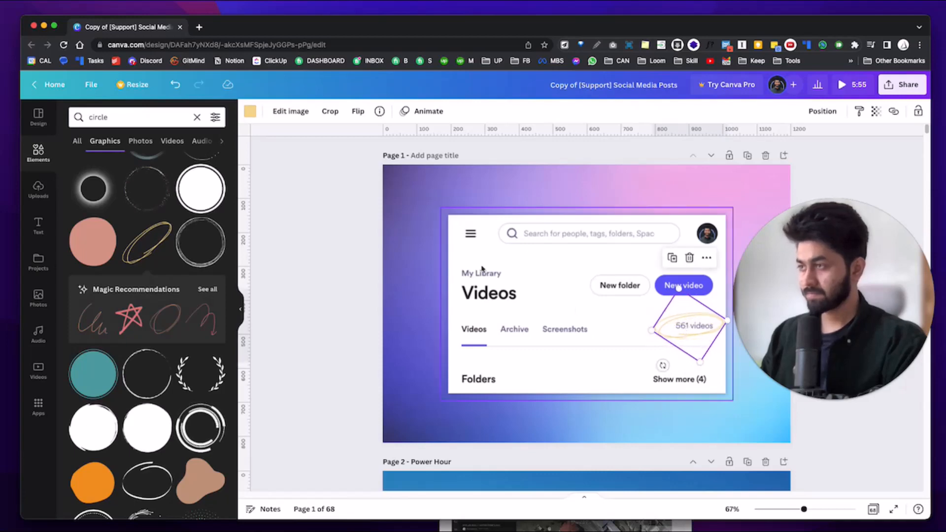
pyautogui.click(251, 112)
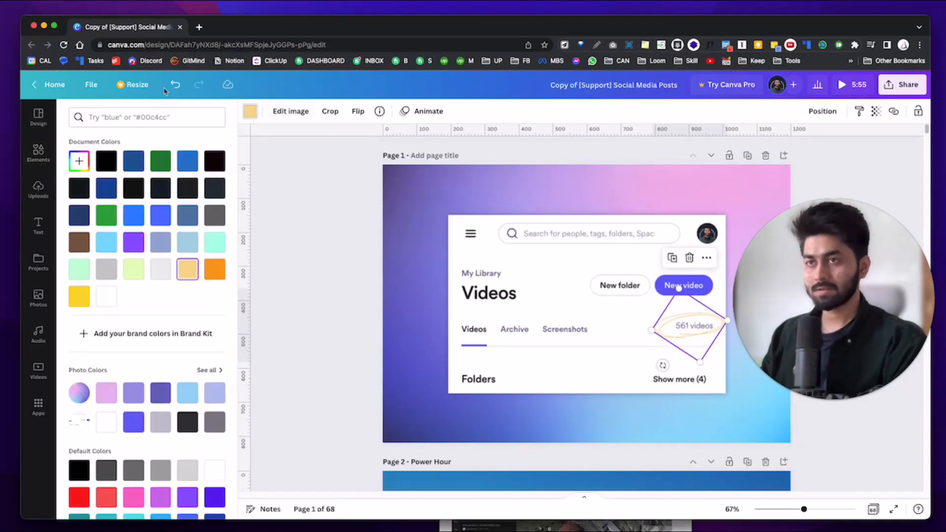
# Try purple, yellow, orange and dark green swatches on the oval, settling on light green.
pyautogui.scroll(-2, 105, 263)
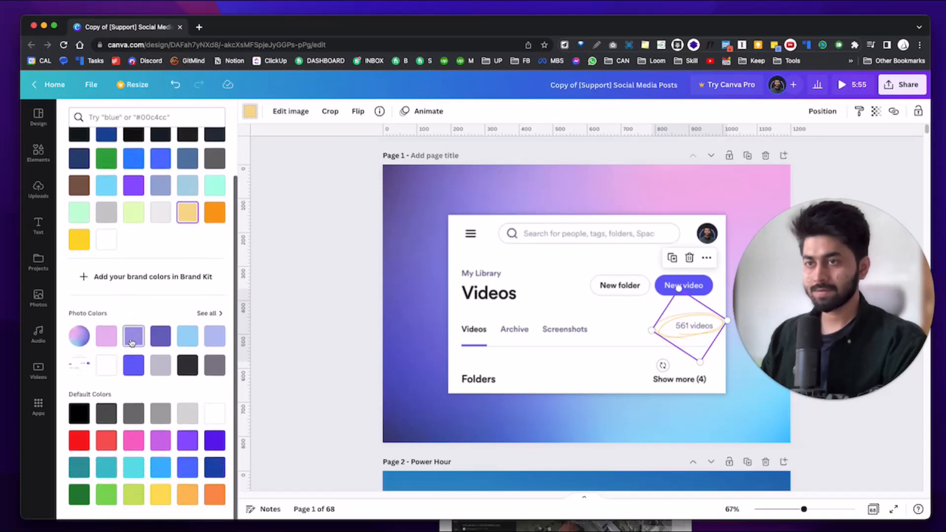
pyautogui.click(160, 337)
pyautogui.click(161, 496)
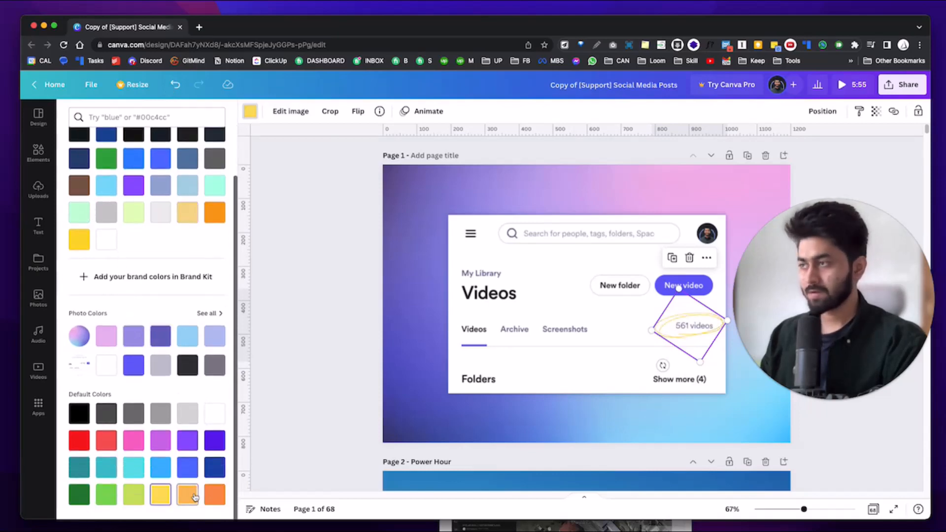
pyautogui.click(189, 495)
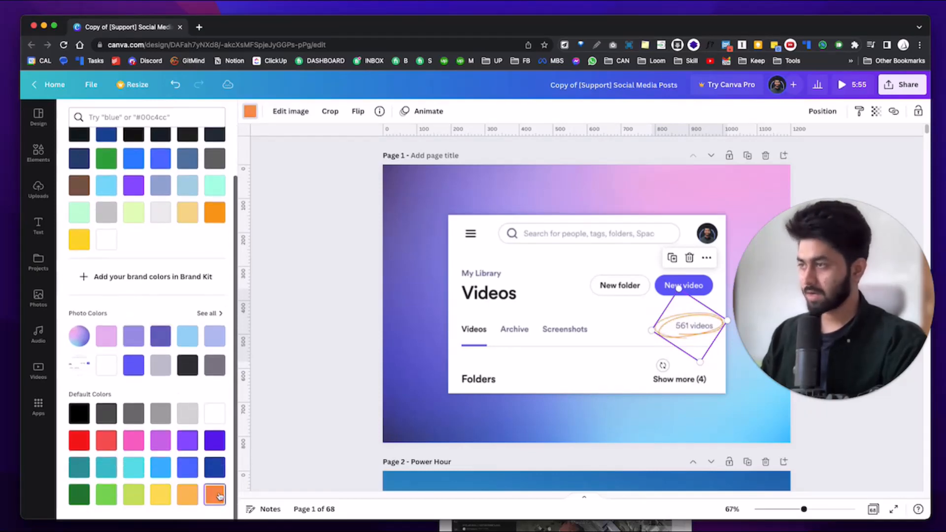
pyautogui.click(79, 495)
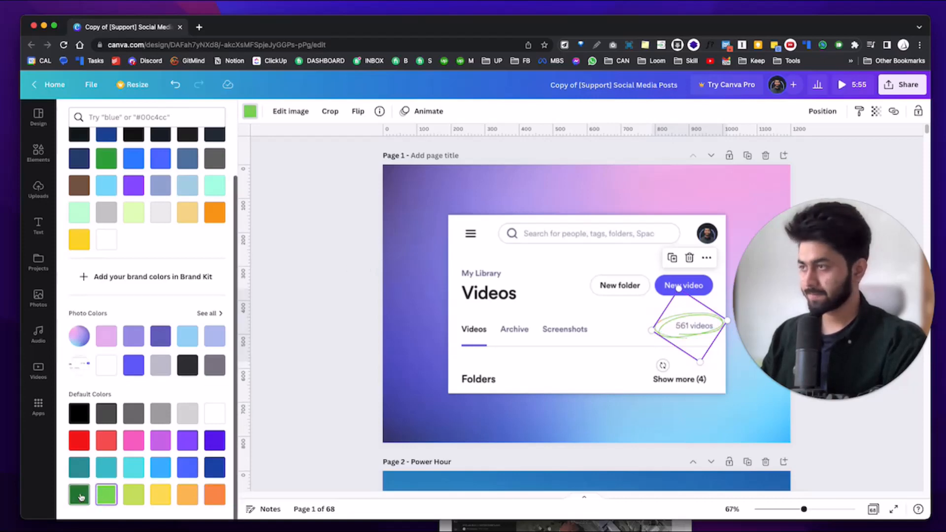
pyautogui.click(103, 497)
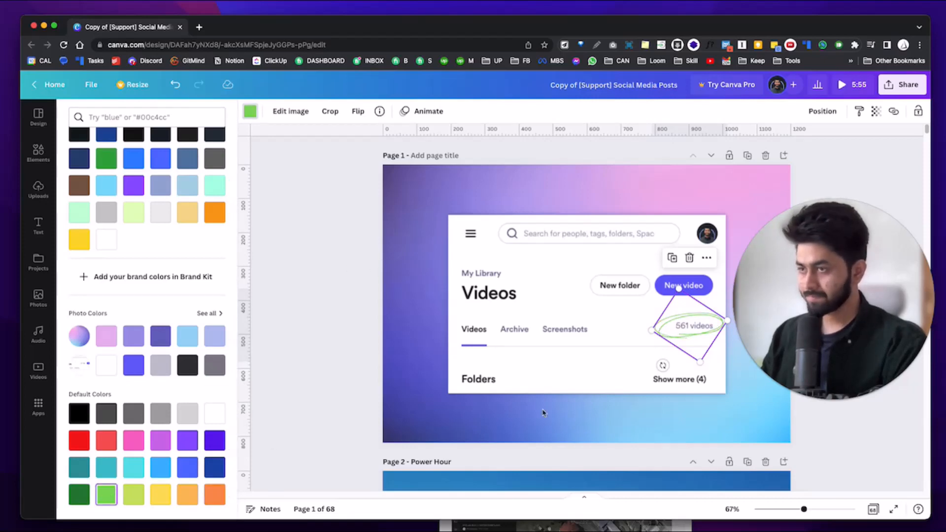
pyautogui.press('Escape')
pyautogui.click(348, 306)
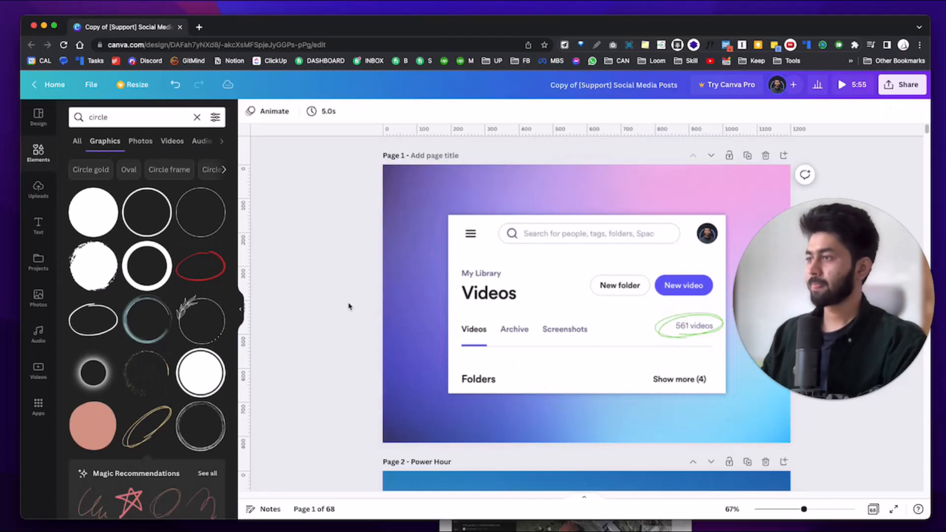
pyautogui.click(676, 340)
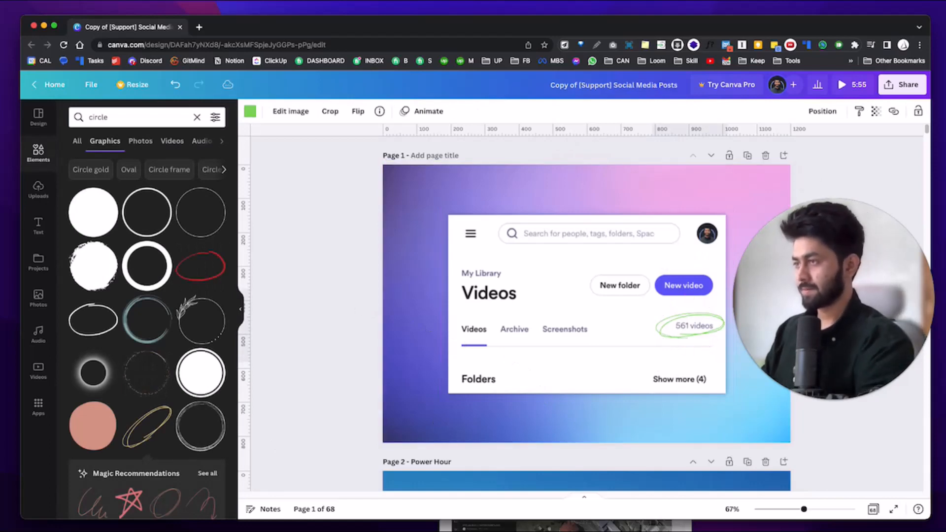
# Replace the circle search with an Elements search for 'loom' and list all 226 matching graphics.
pyautogui.press('Escape')
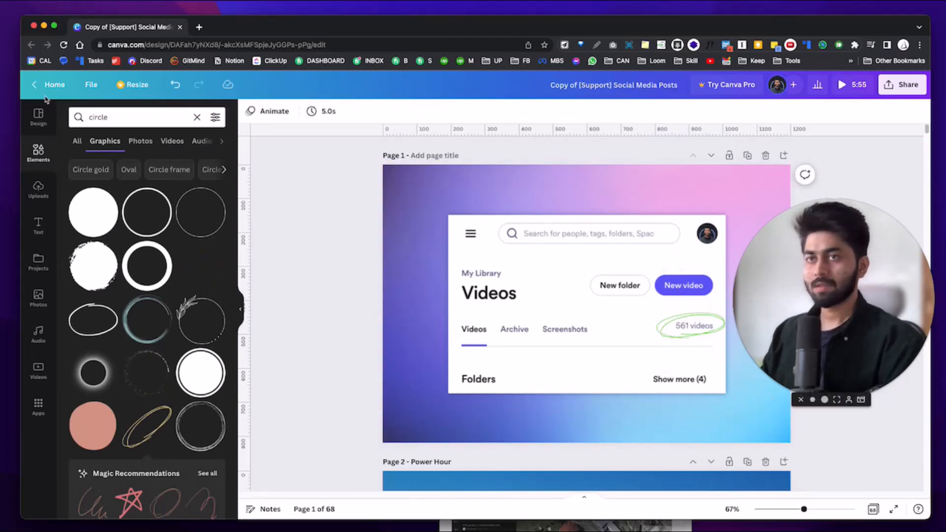
pyautogui.click(48, 151)
pyautogui.click(133, 117)
pyautogui.write('loom')
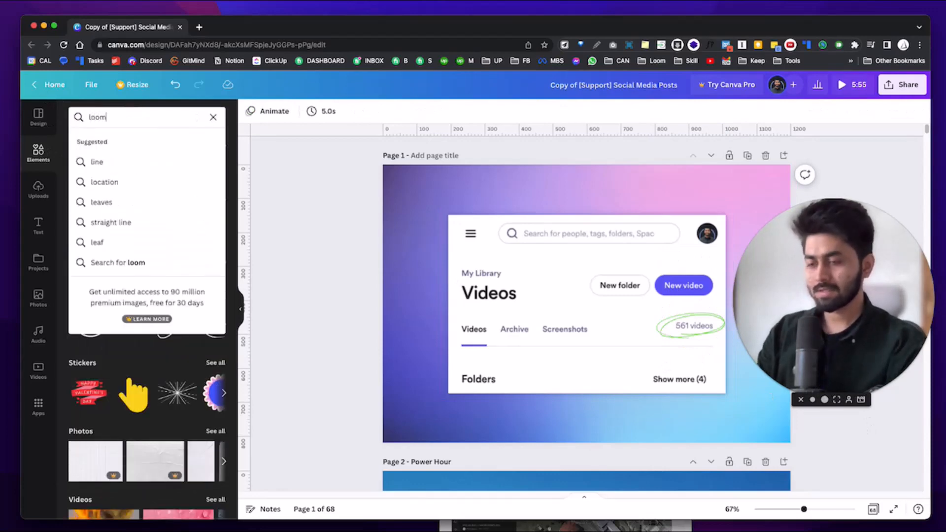
pyautogui.press('Return')
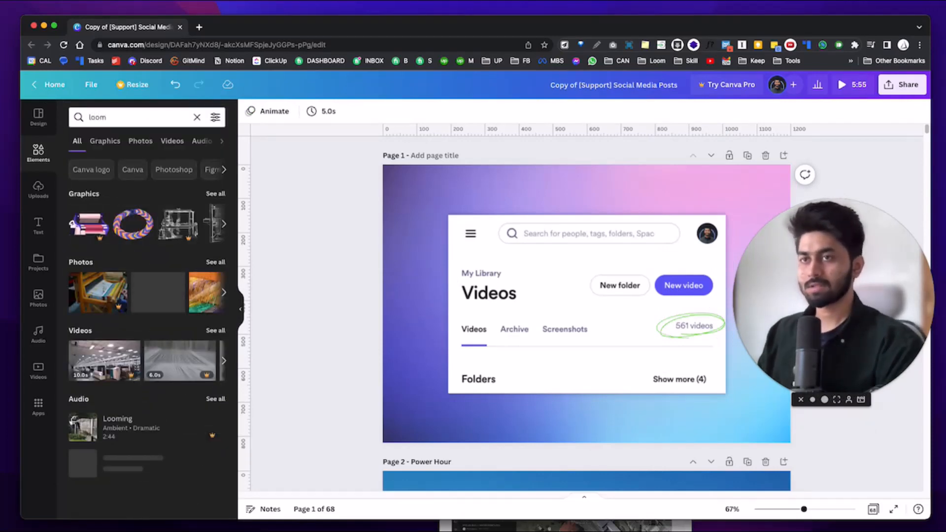
pyautogui.click(215, 194)
pyautogui.scroll(-5, 153, 363)
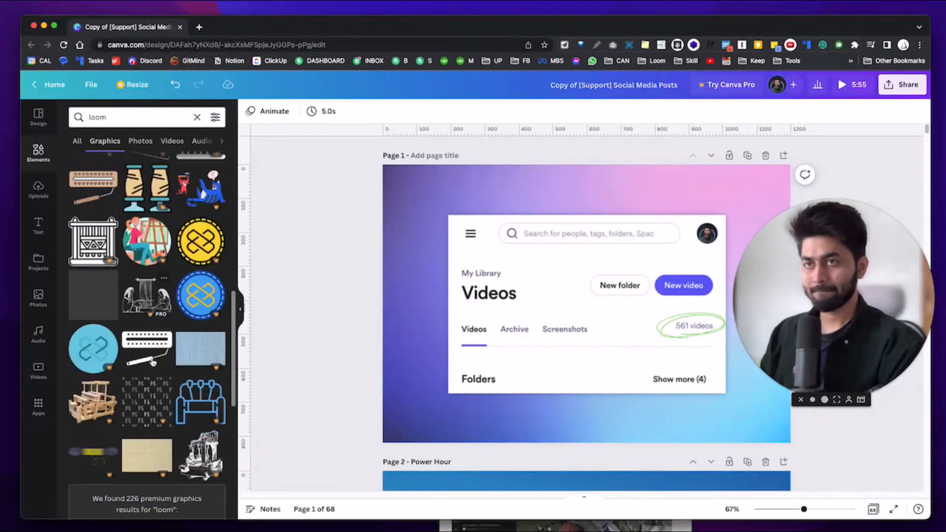
pyautogui.scroll(-5, 154, 363)
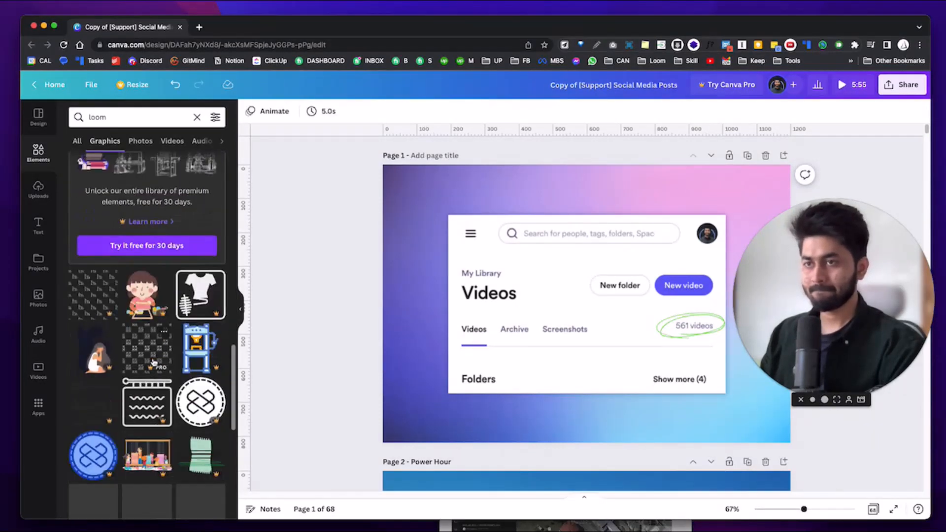
pyautogui.scroll(-10, 153, 363)
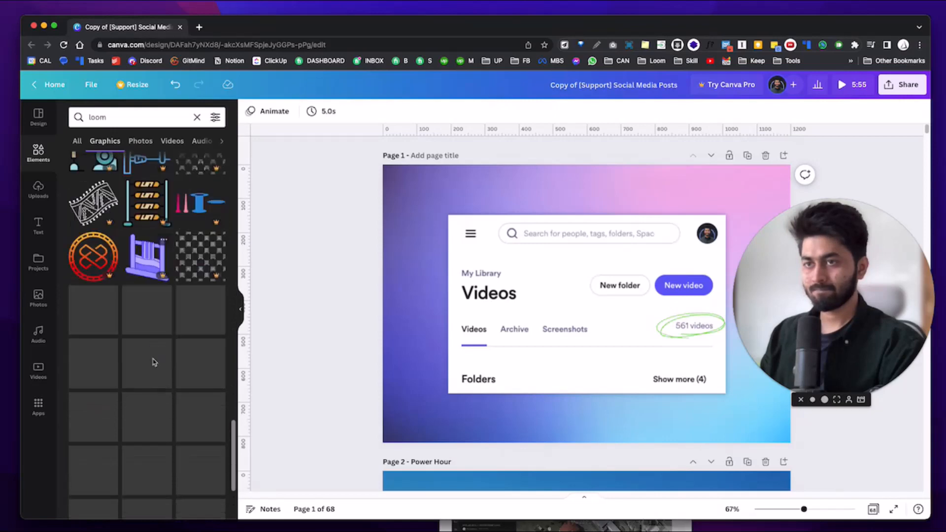
pyautogui.scroll(-3, 153, 363)
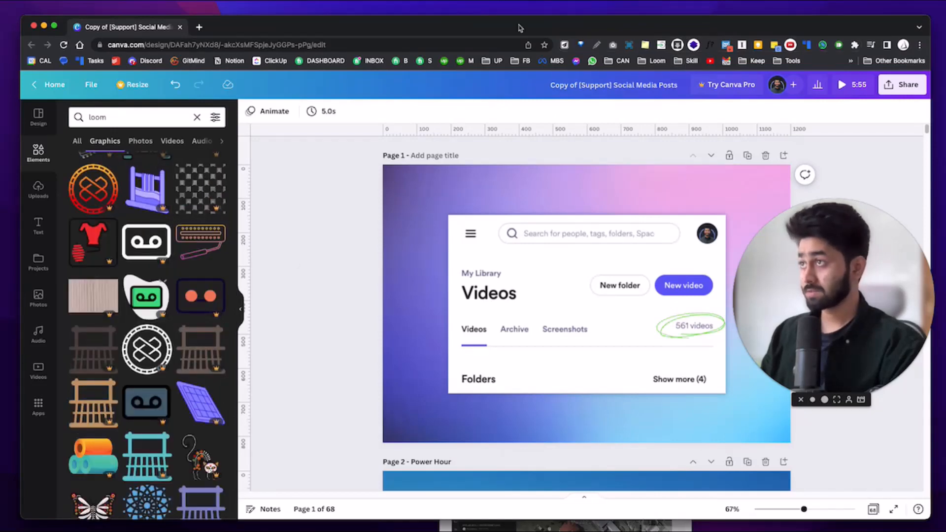
# Search Google for 'loom logo png' in a new tab and switch to Images results.
pyautogui.click(201, 26)
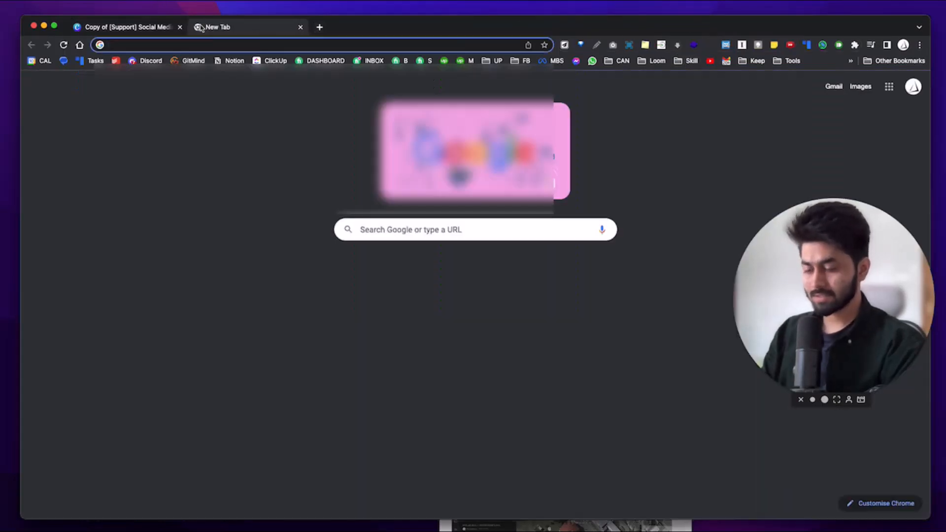
pyautogui.write('loom')
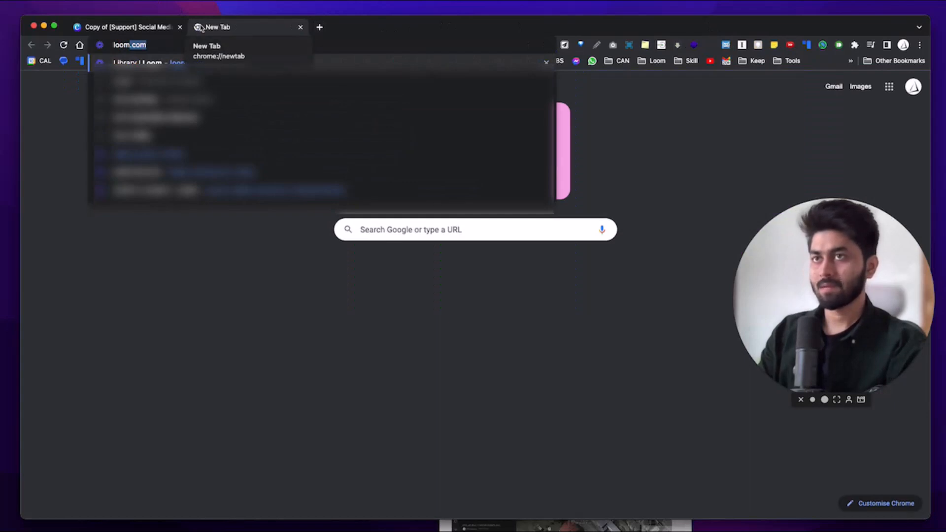
pyautogui.write(' logo png')
pyautogui.press('Return')
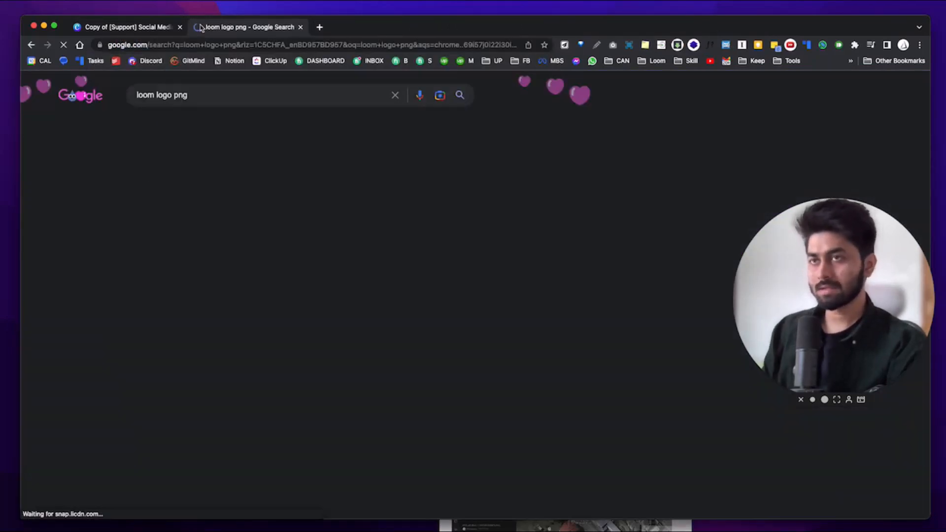
pyautogui.scroll(-5, 161, 298)
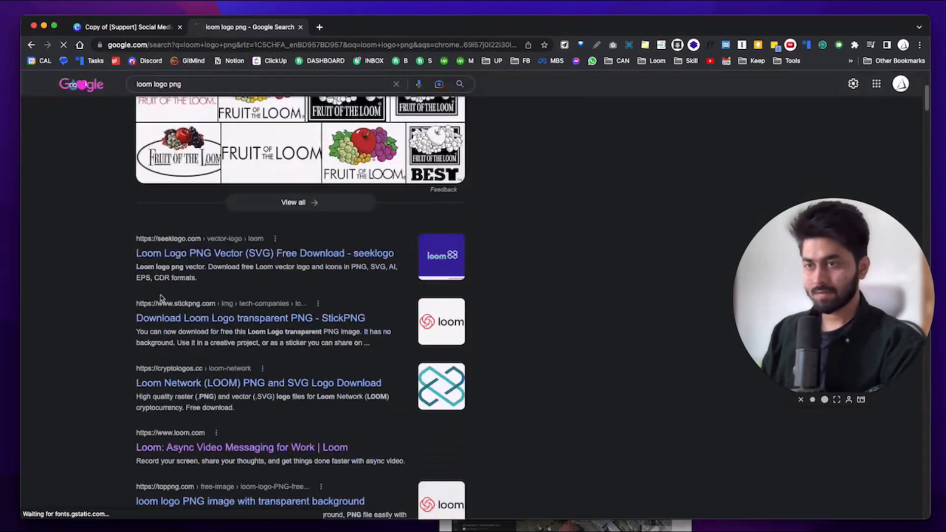
pyautogui.scroll(-4, 157, 302)
pyautogui.scroll(8, 187, 260)
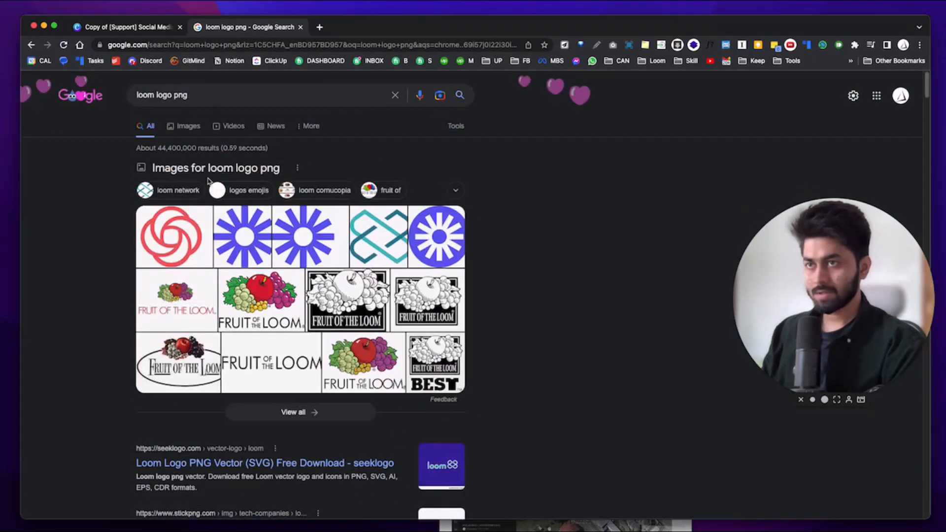
pyautogui.scroll(-5, 207, 180)
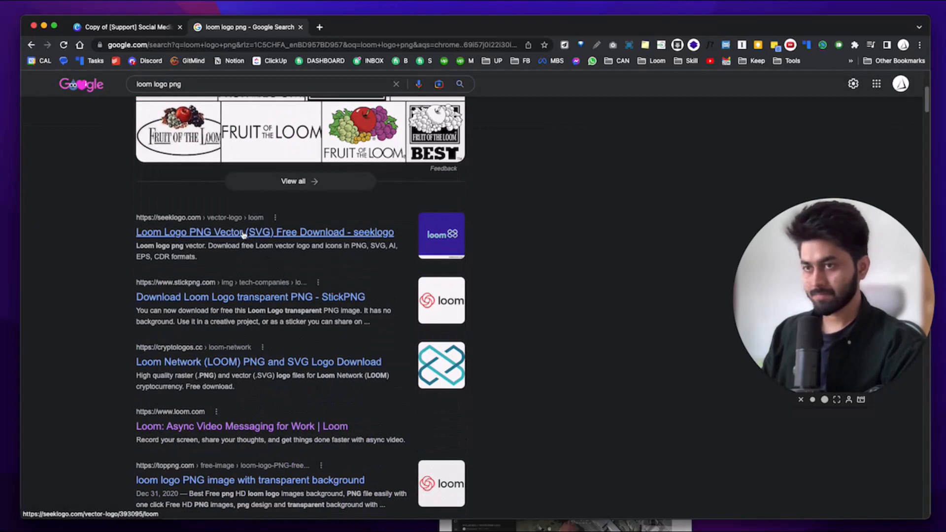
pyautogui.scroll(-3, 244, 234)
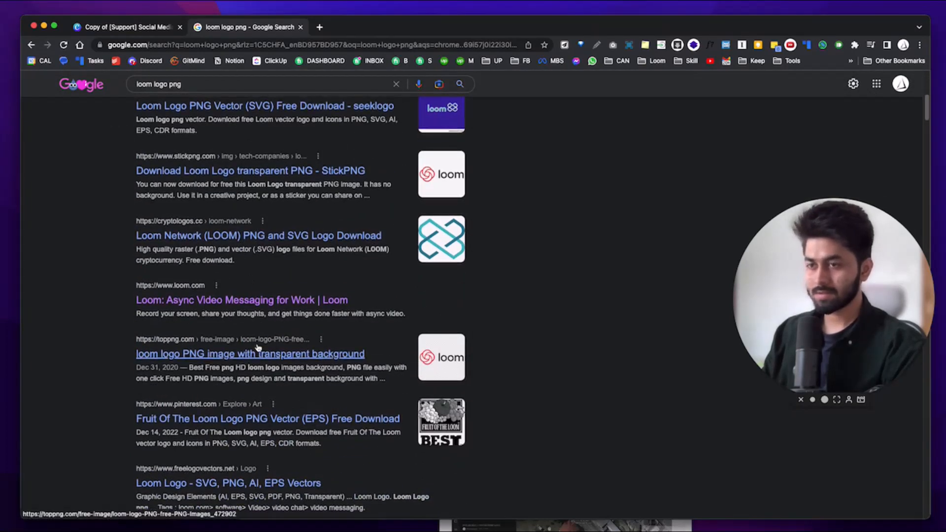
pyautogui.scroll(8, 211, 246)
pyautogui.click(182, 123)
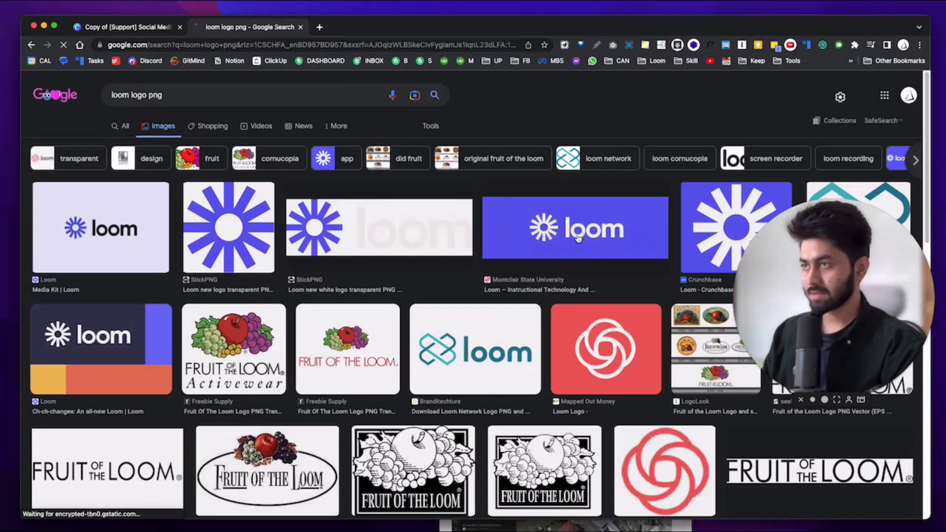
# Preview several Loom logo results, settling on the StickPNG transparent white Loom logo.
pyautogui.click(578, 238)
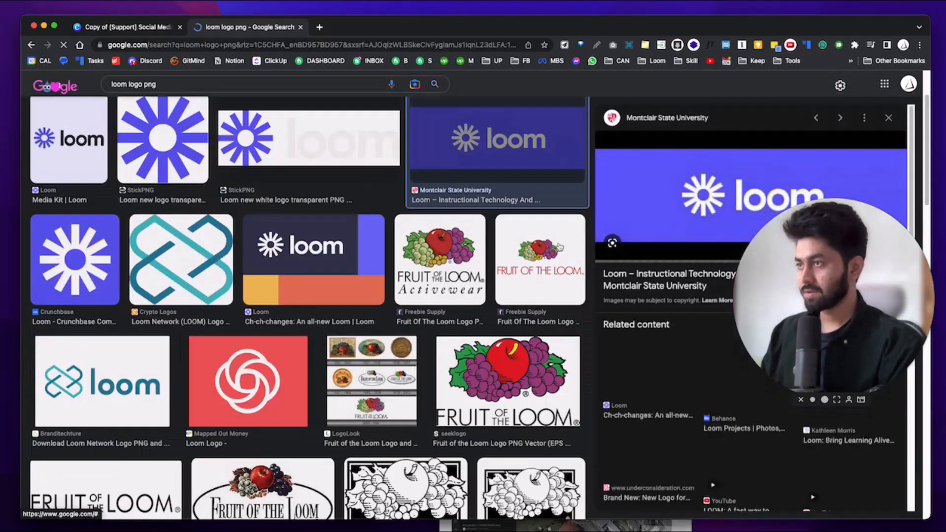
pyautogui.click(311, 149)
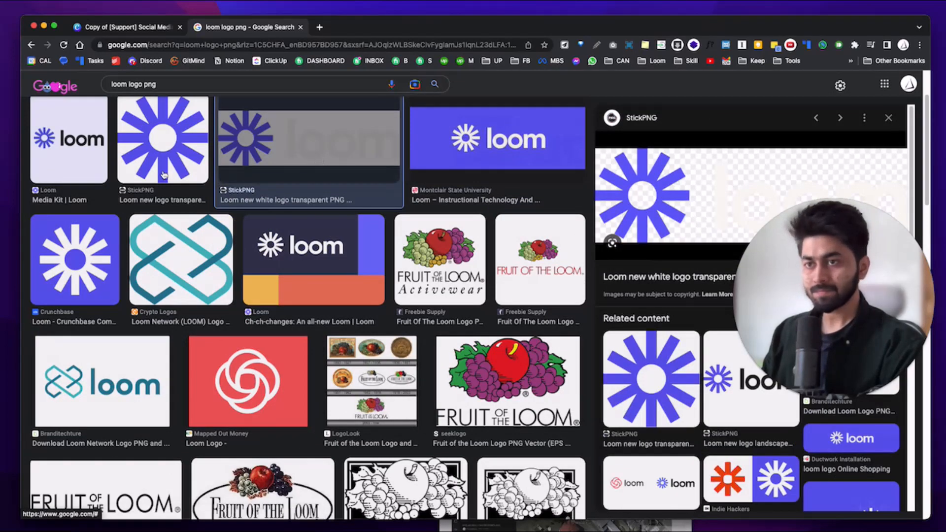
pyautogui.click(89, 151)
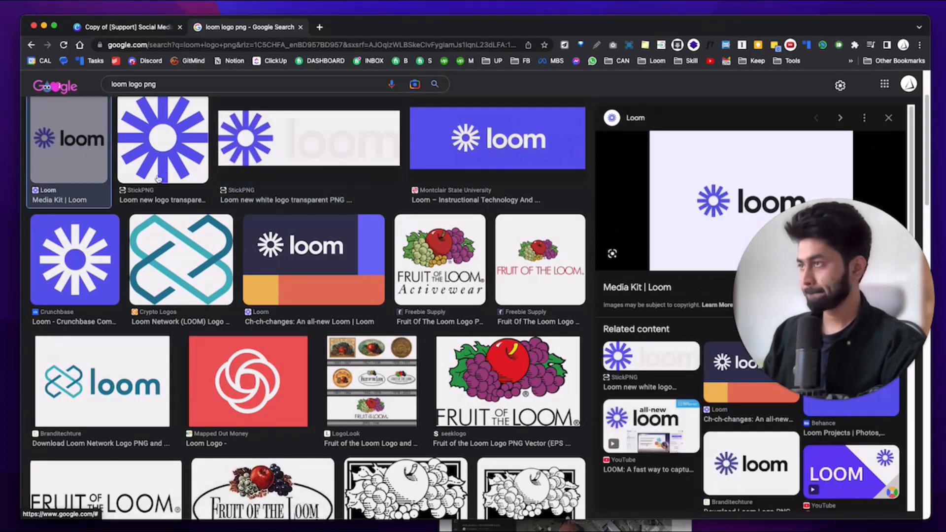
pyautogui.scroll(-1, 680, 355)
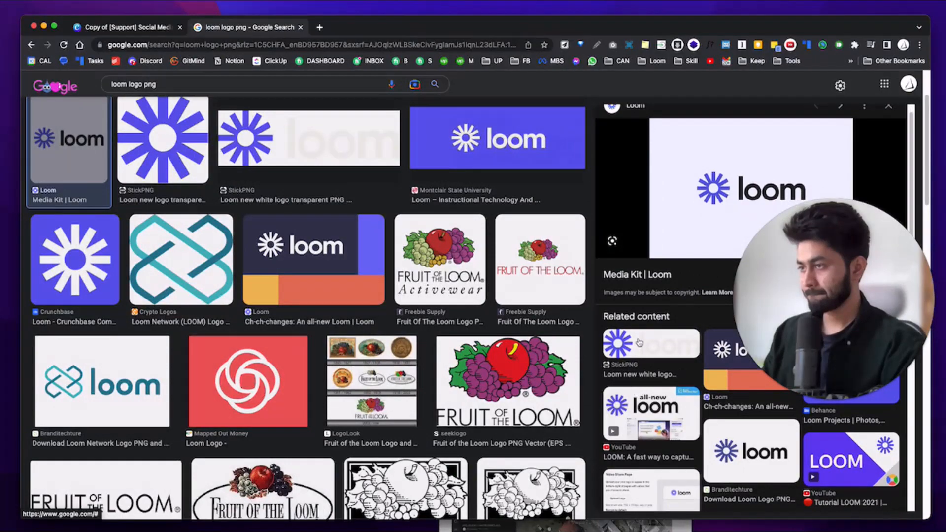
pyautogui.click(639, 342)
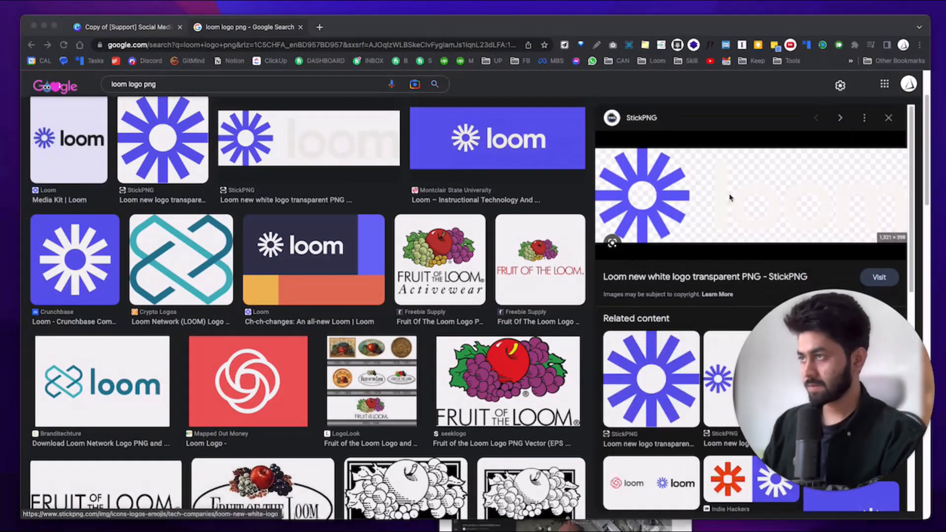
# Save the transparent white Loom logo image to a chosen folder with Save Image As.
pyautogui.rightClick(730, 197)
pyautogui.click(739, 305)
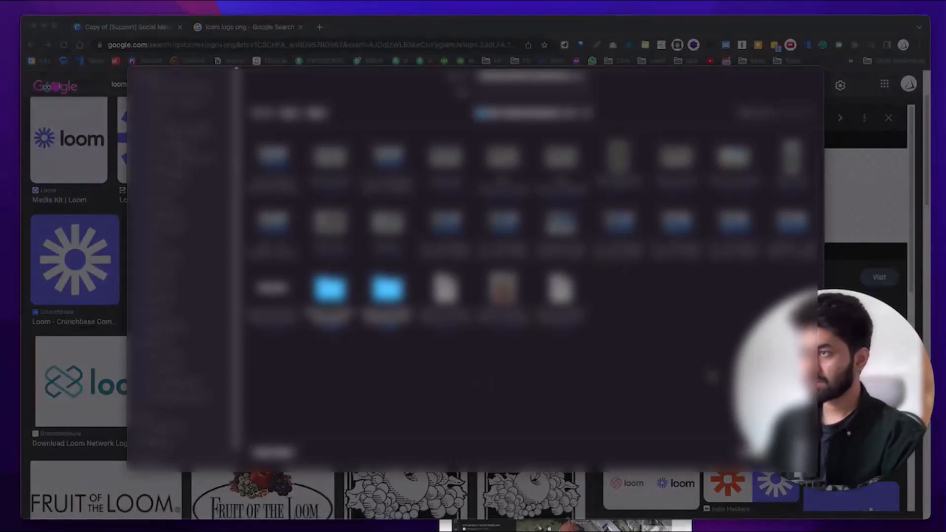
pyautogui.click(172, 391)
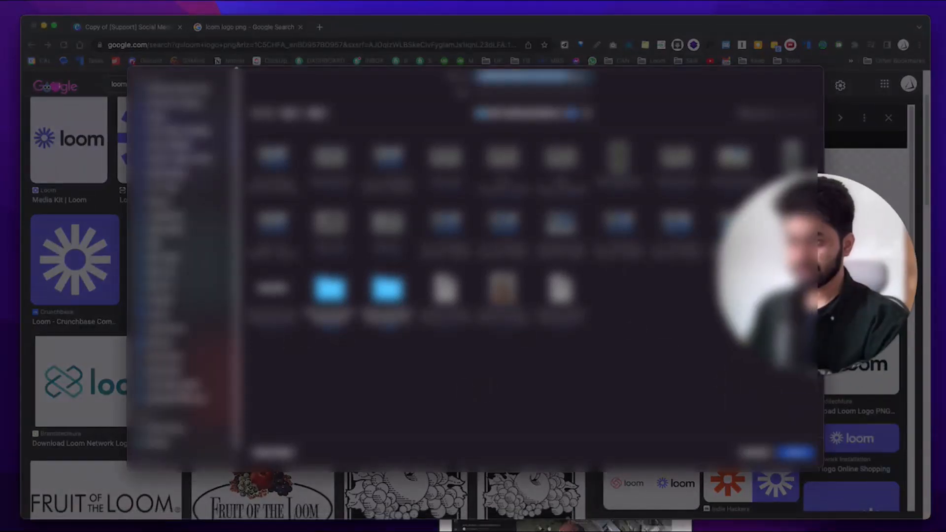
pyautogui.click(173, 388)
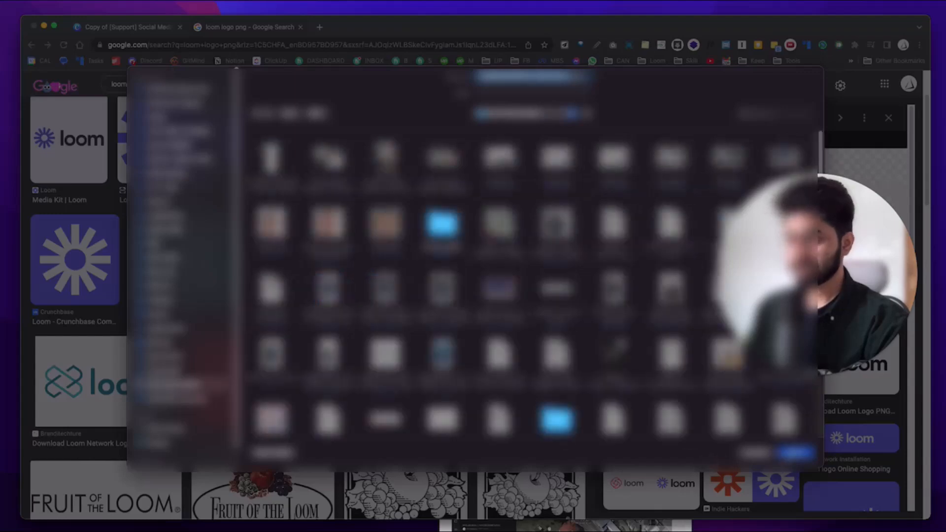
pyautogui.press('Return')
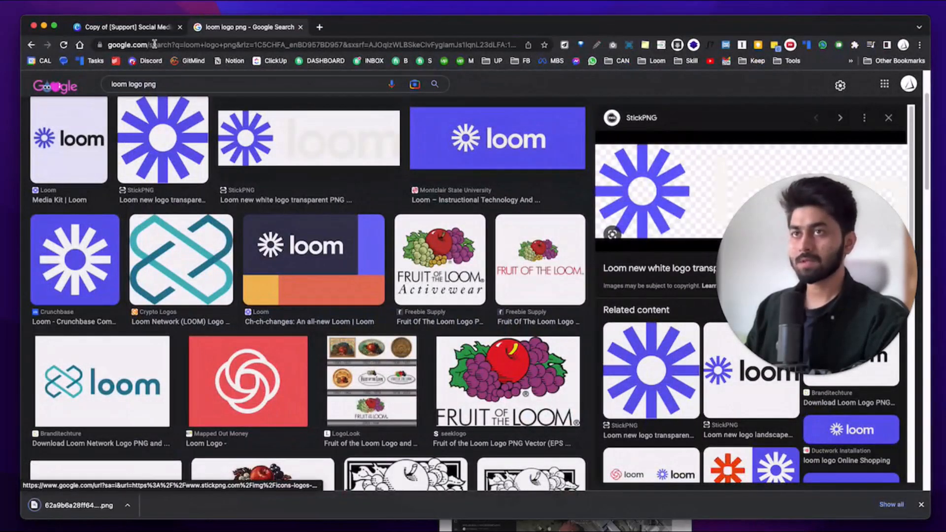
# Upload the downloaded Loom logo PNG into Canva and place it at the top of the page.
pyautogui.click(123, 27)
pyautogui.moveTo(74, 505); pyautogui.dragTo(530, 216)
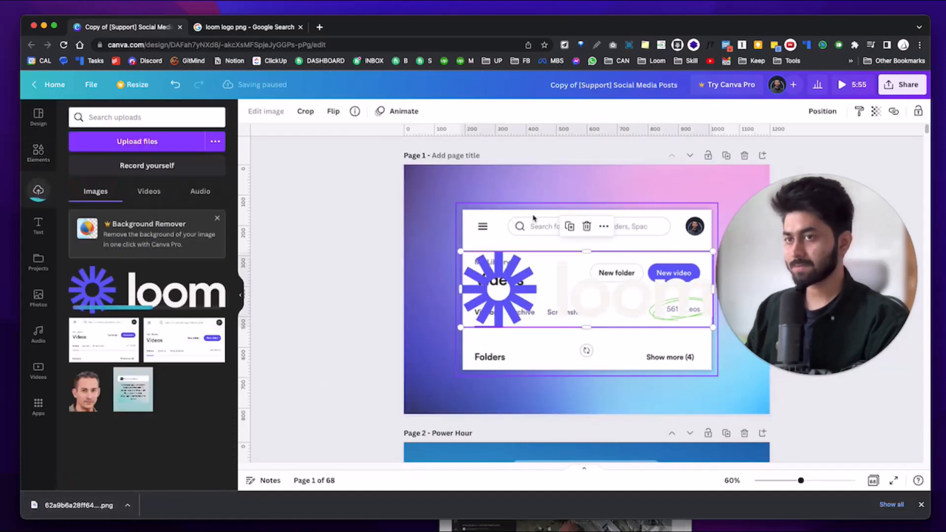
pyautogui.moveTo(630, 296); pyautogui.dragTo(635, 210)
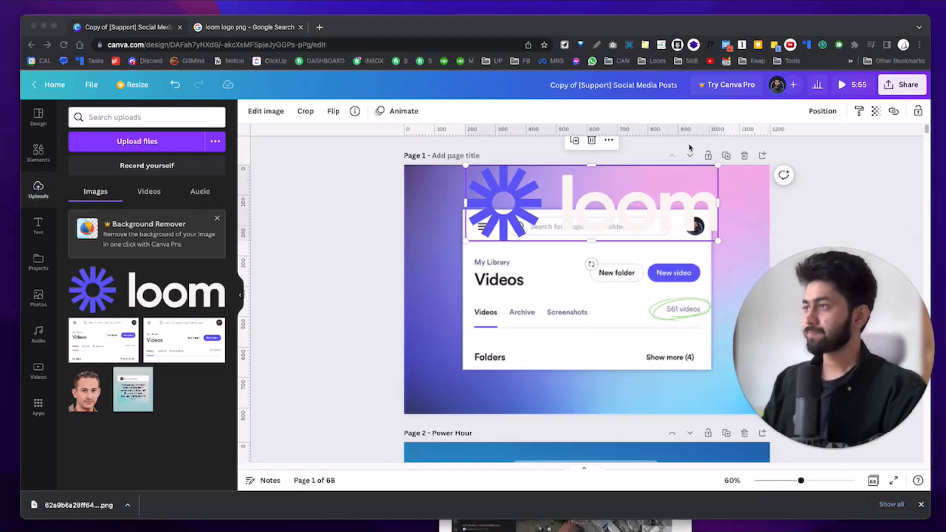
# Shrink the logo to about 264×80 and move the library screenshot slightly lower.
pyautogui.click(720, 168)
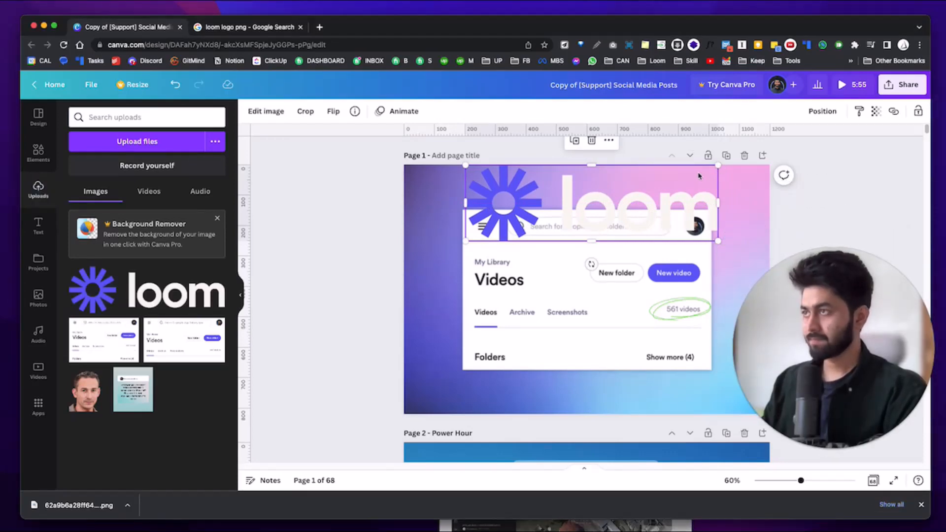
pyautogui.moveTo(718, 242); pyautogui.dragTo(640, 225)
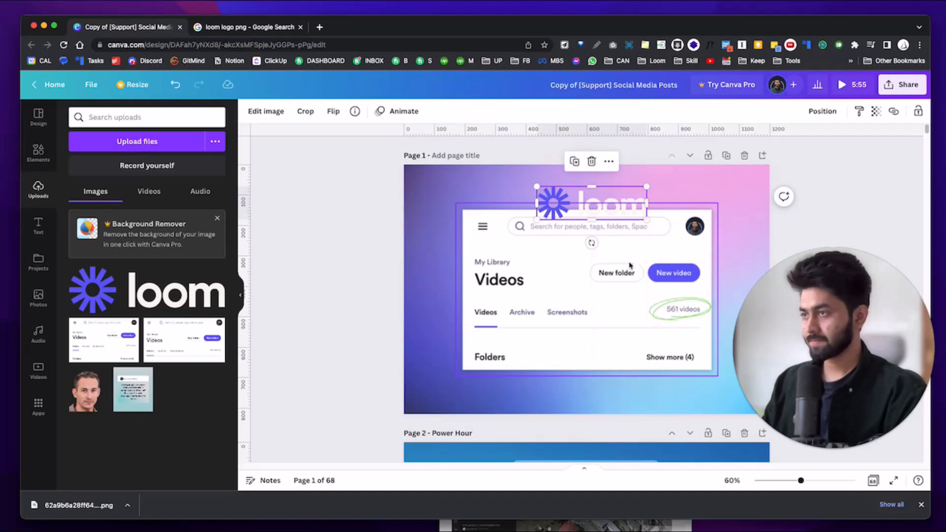
pyautogui.moveTo(632, 274); pyautogui.dragTo(630, 281)
# Nudge the screenshot together with its green 561-videos oval slightly lower beneath the Loom logo.
pyautogui.press('Up')
pyautogui.press('Up')
pyautogui.press('Up')
pyautogui.press('Up')
pyautogui.press('Up')
pyautogui.press('Up')
pyautogui.press('Up')
pyautogui.press('Up')
pyautogui.press('Up')
pyautogui.press('Up')
pyautogui.press('Up')
pyautogui.press('Up')
pyautogui.press('Up')
pyautogui.press('Up')
pyautogui.press('Up')
pyautogui.press('Up')
pyautogui.press('Up')
pyautogui.press('Up')
pyautogui.press('Up')
pyautogui.press('Up')
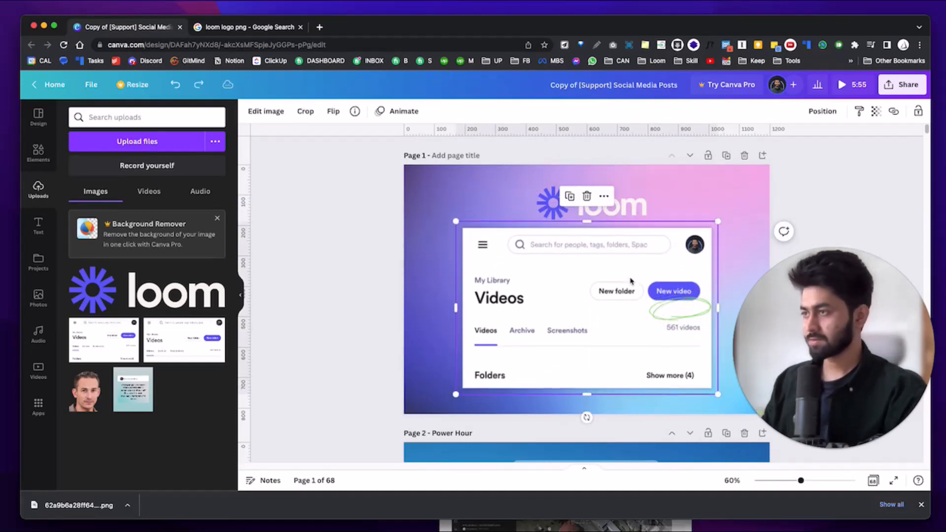
pyautogui.keyDown('shift'); pyautogui.click(682, 307); pyautogui.keyUp('shift')
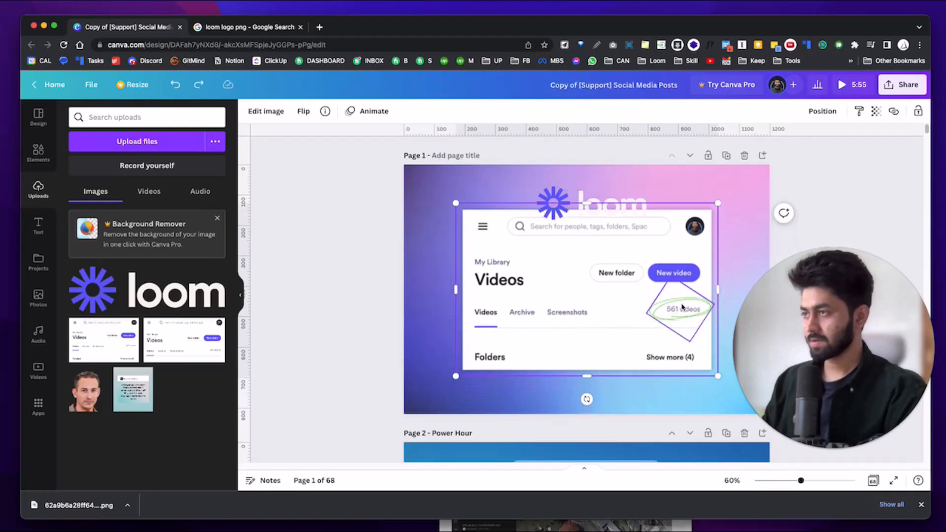
pyautogui.press('Down')
pyautogui.press('Down')
pyautogui.press('Down')
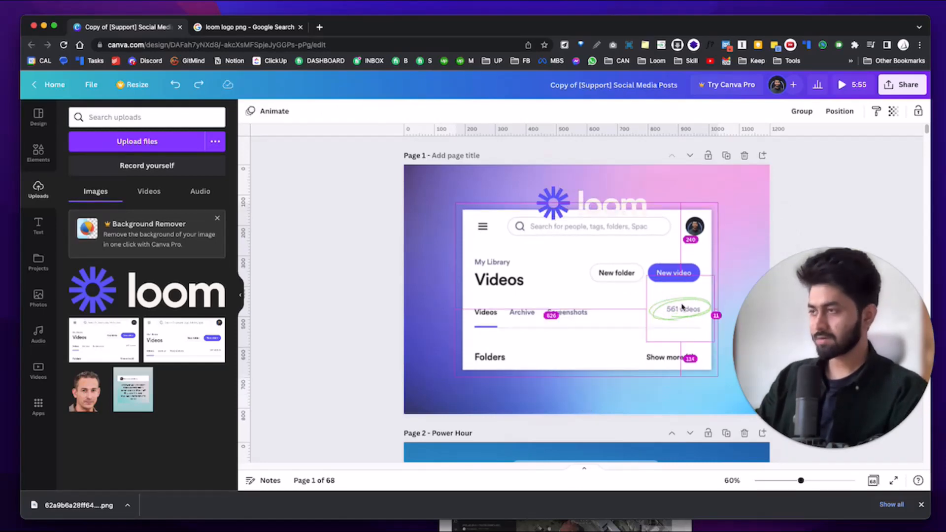
pyautogui.press('Down')
pyautogui.press('Down')
pyautogui.press('Down')
pyautogui.press('Down')
pyautogui.press('Down')
pyautogui.press('Down')
pyautogui.press('Down')
pyautogui.press('Down')
pyautogui.press('Down')
pyautogui.press('Down')
pyautogui.press('Down')
pyautogui.press('Down')
pyautogui.press('Down')
pyautogui.press('Down')
pyautogui.press('Down')
pyautogui.press('Down')
pyautogui.press('Down')
pyautogui.press('Down')
pyautogui.press('Down')
pyautogui.press('Down')
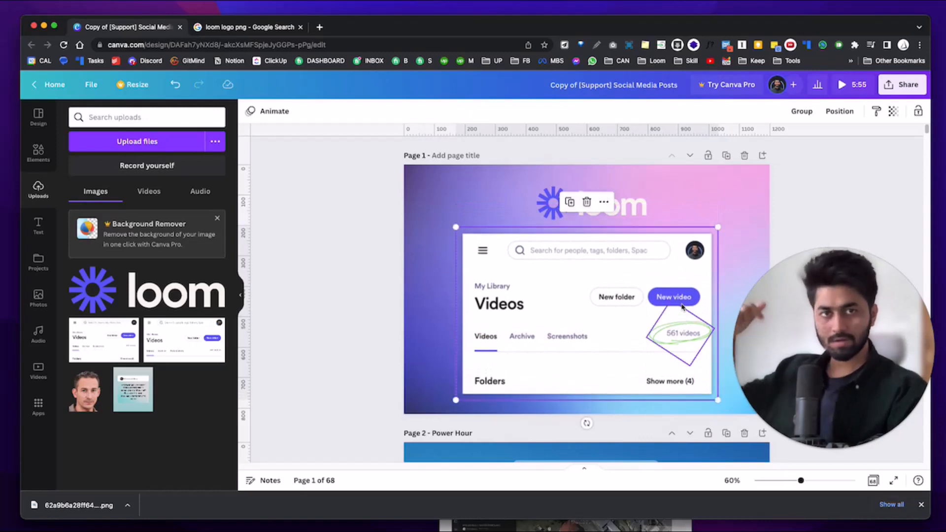
pyautogui.press('Down')
pyautogui.press('Down')
pyautogui.press('Down')
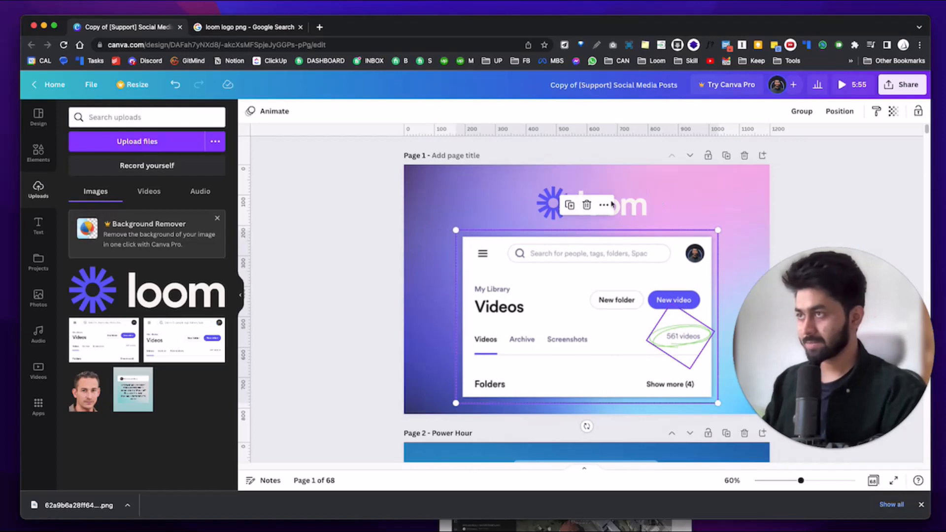
pyautogui.hotkey('shift', 'Up')
pyautogui.hotkey('shift', 'Up')
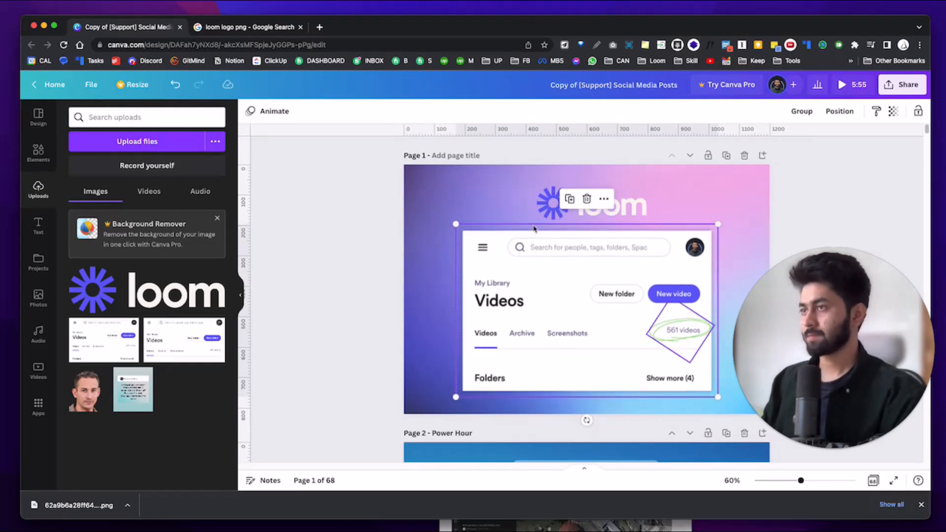
pyautogui.click(545, 205)
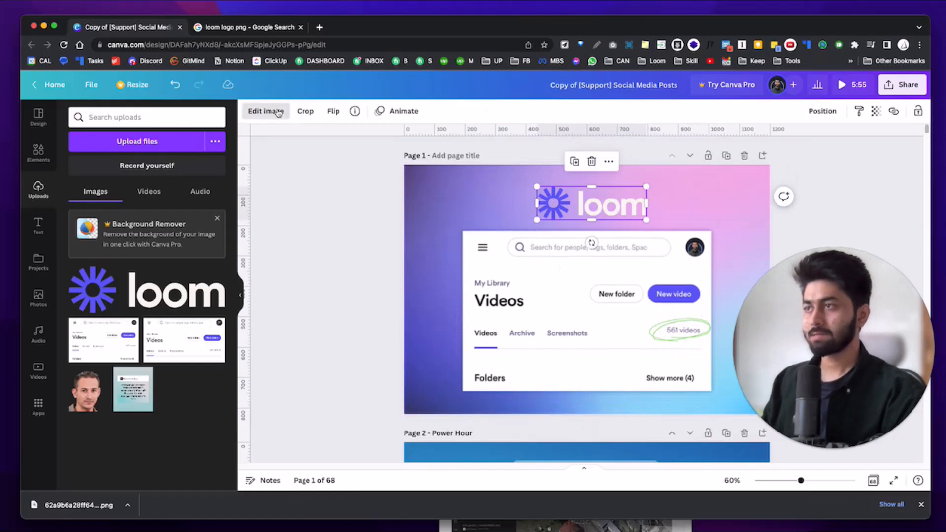
# Apply a Drop shadow to the Loom logo from Edit image's Shadows effects.
pyautogui.click(266, 111)
pyautogui.click(89, 212)
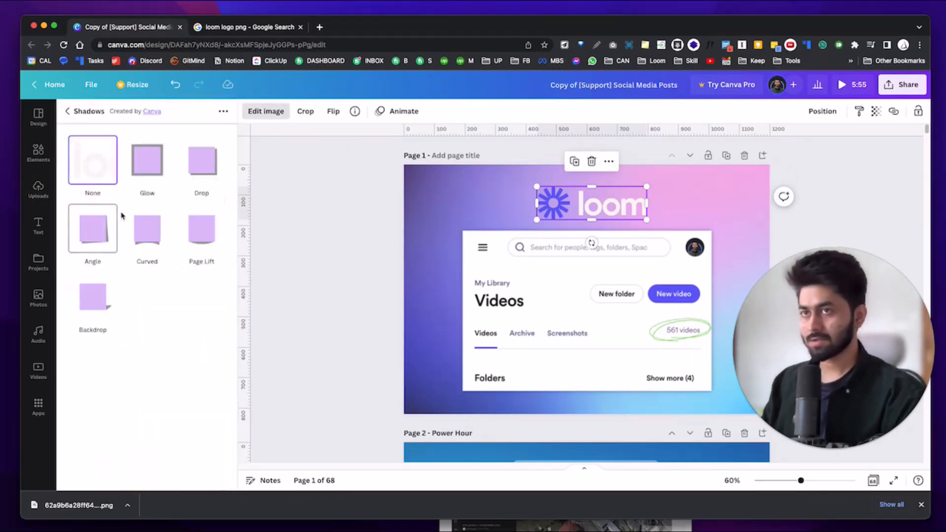
pyautogui.click(210, 155)
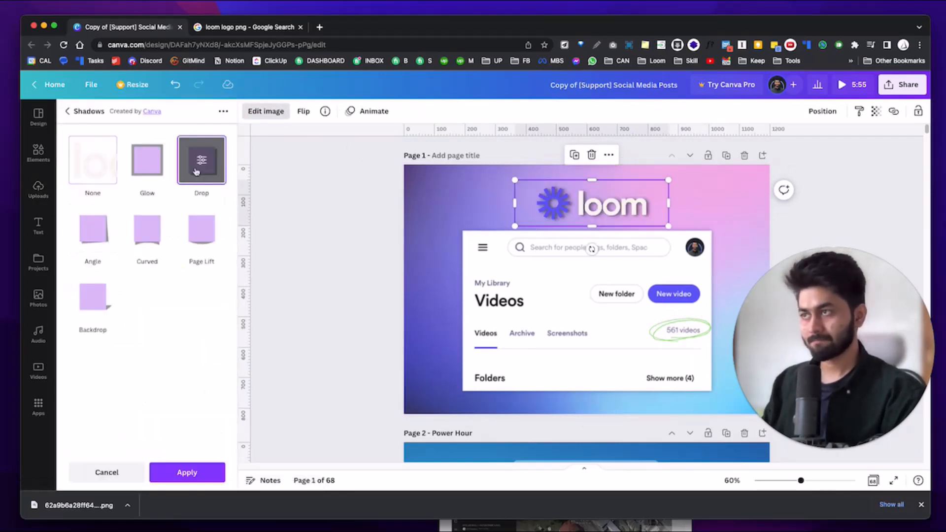
pyautogui.click(201, 183)
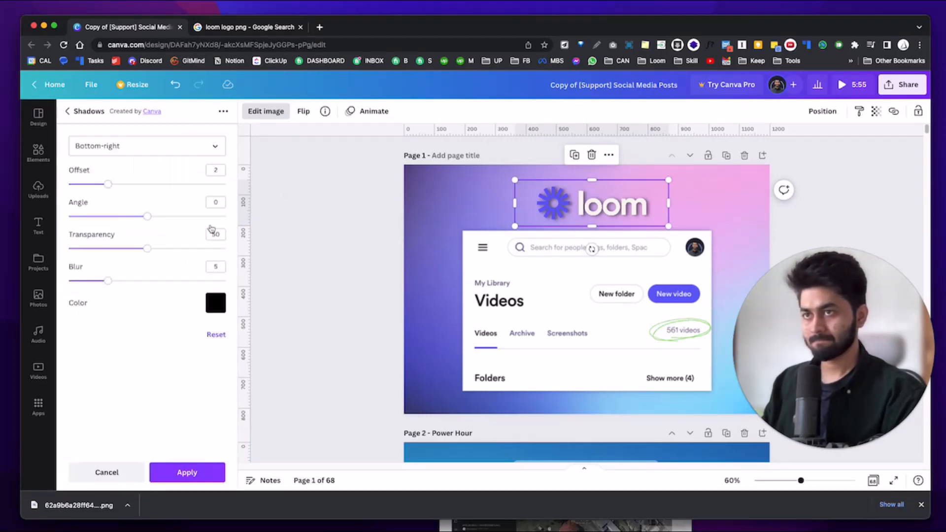
# Set the drop shadow to offset 1, transparency 22 and blur 2, then apply it.
pyautogui.moveTo(148, 248); pyautogui.dragTo(99, 247)
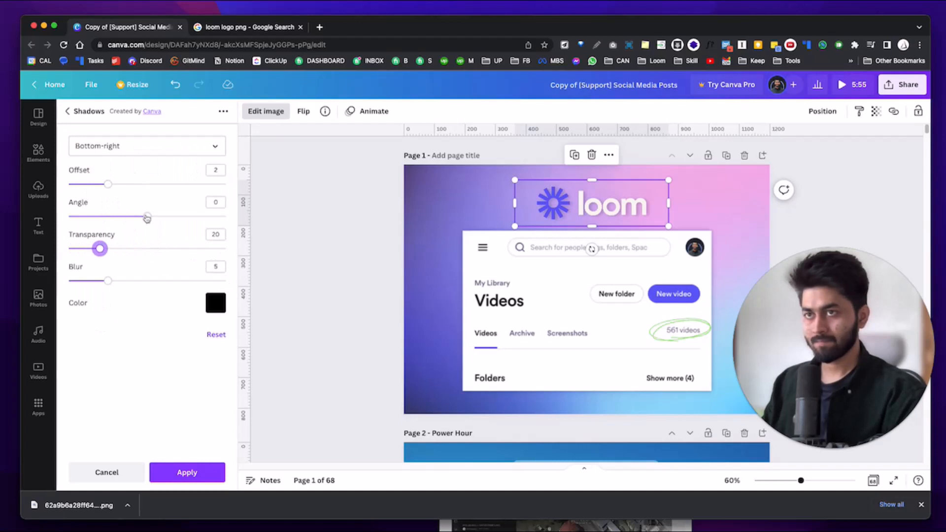
pyautogui.moveTo(107, 184); pyautogui.dragTo(38, 185)
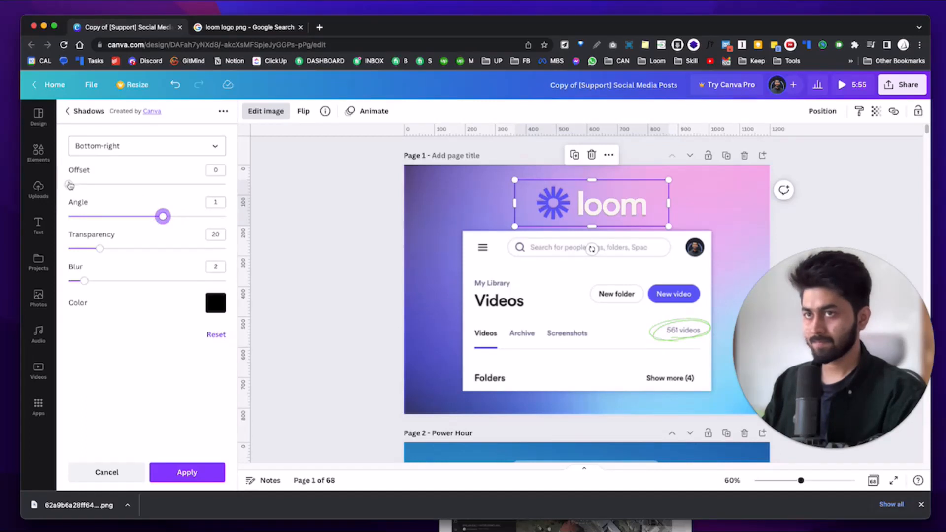
pyautogui.moveTo(71, 185); pyautogui.dragTo(81, 185)
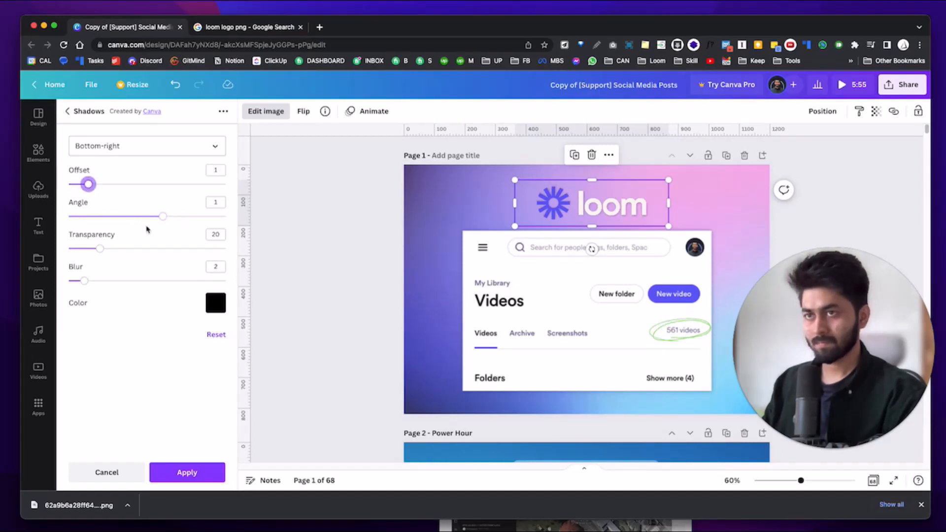
pyautogui.moveTo(100, 248); pyautogui.dragTo(75, 248)
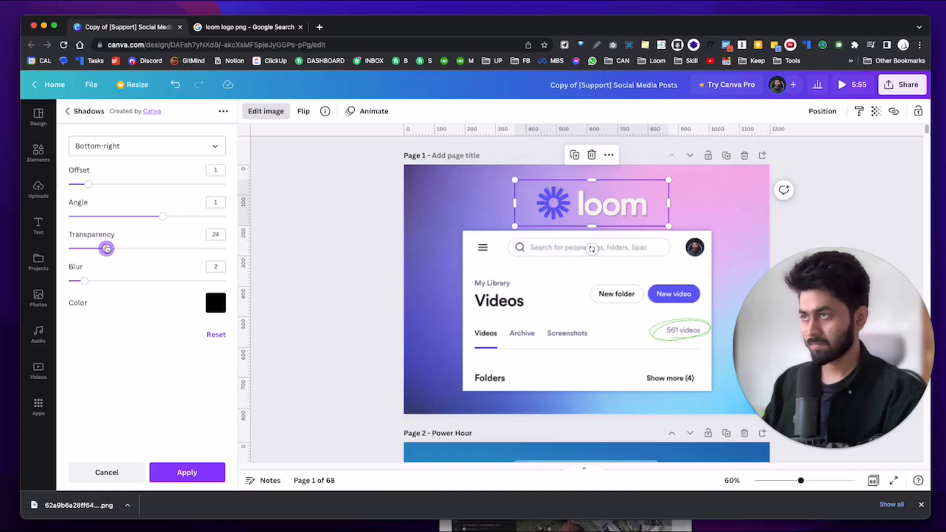
pyautogui.click(188, 472)
# Resize the Loom logo to about 291×94, centre it above the screenshot, then deselect it.
pyautogui.click(592, 204)
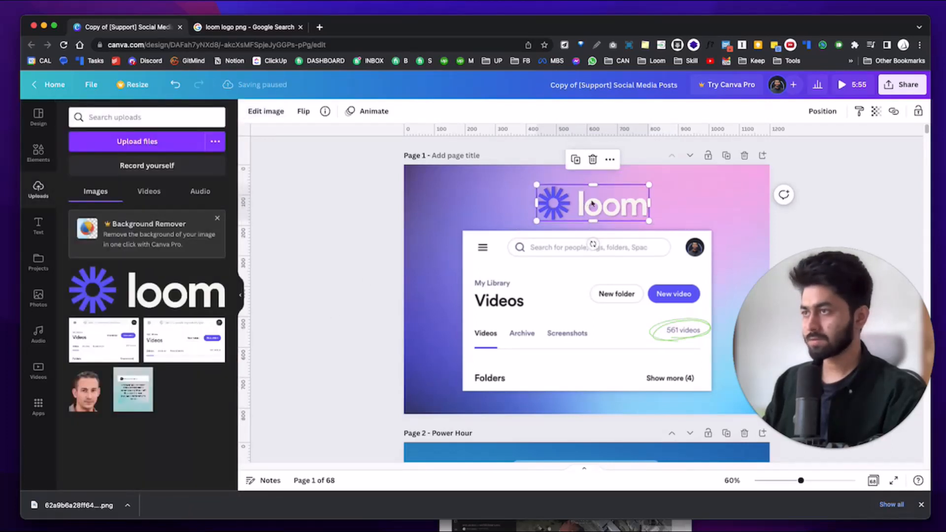
pyautogui.moveTo(648, 220); pyautogui.dragTo(594, 220)
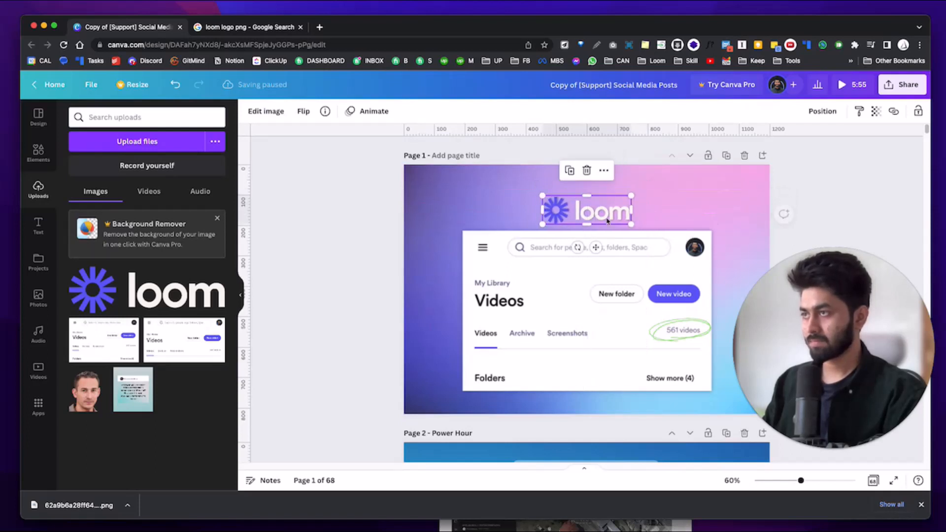
pyautogui.click(655, 215)
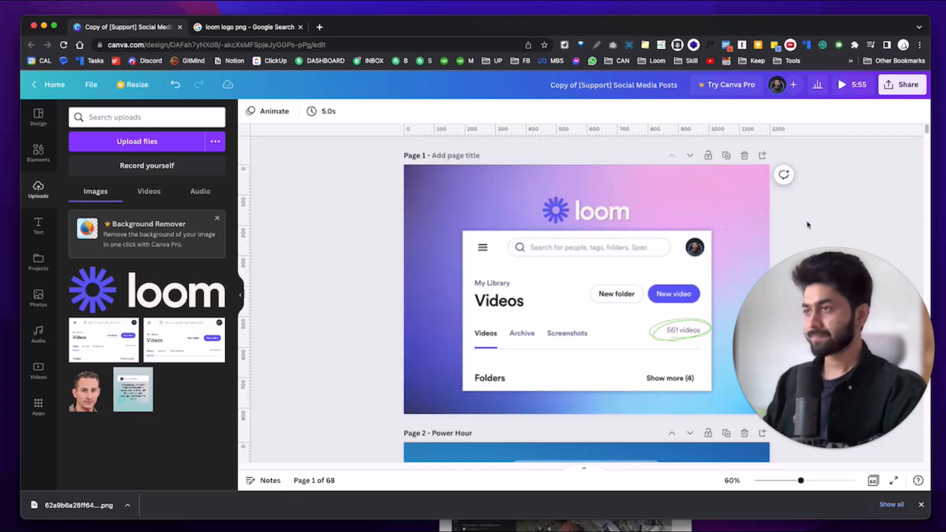
pyautogui.moveTo(586, 211); pyautogui.dragTo(586, 204)
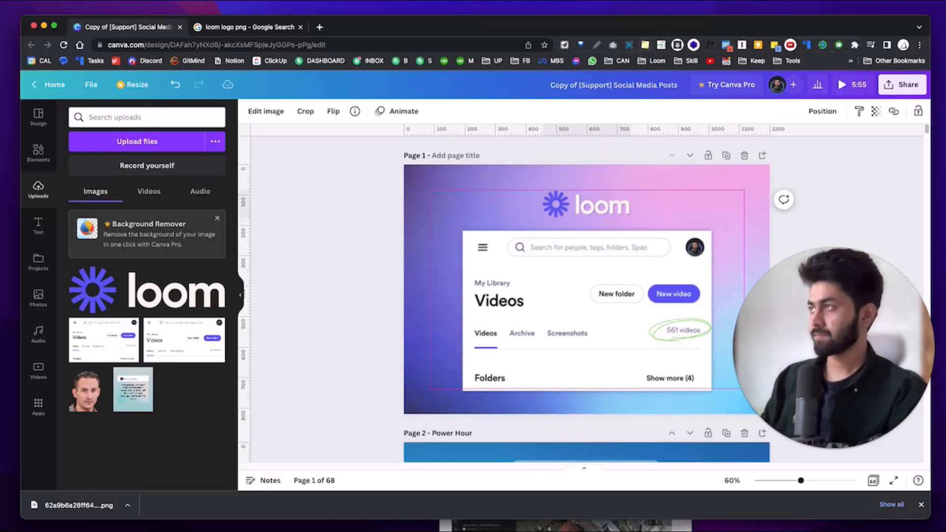
pyautogui.click(871, 171)
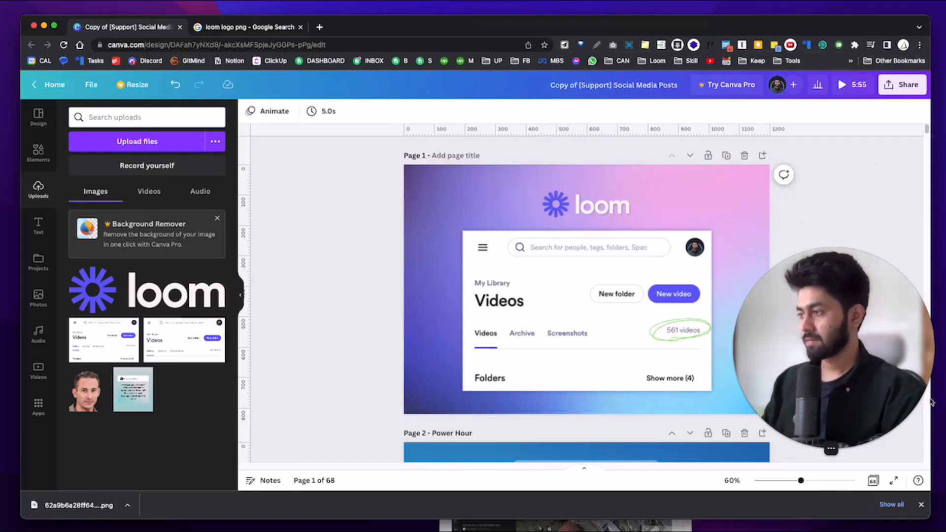
# Open the Share > Download settings and set the file type to PNG.
pyautogui.click(907, 86)
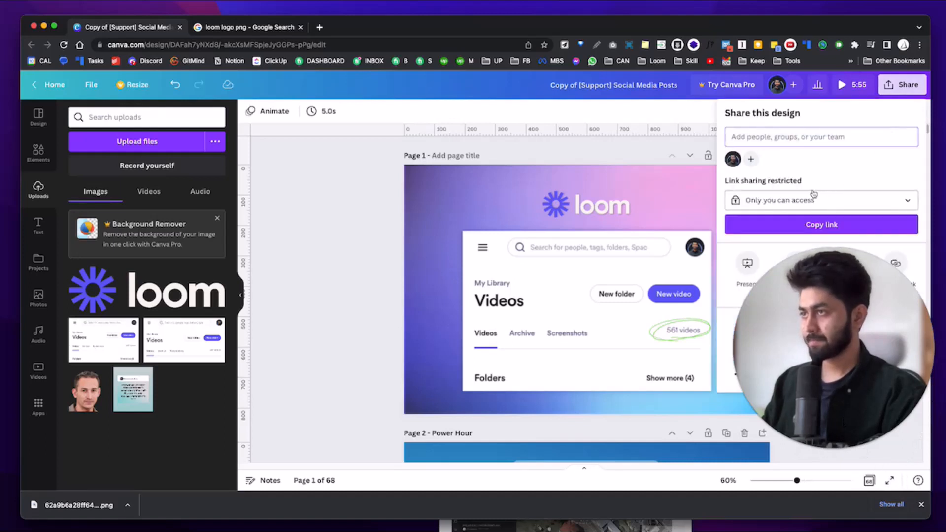
pyautogui.moveTo(816, 298); pyautogui.dragTo(217, 216)
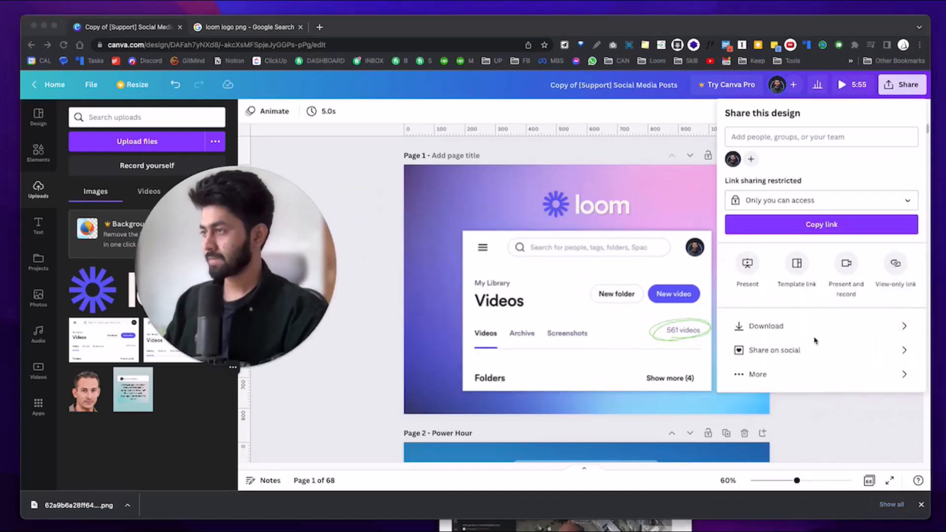
pyautogui.click(829, 327)
pyautogui.click(836, 156)
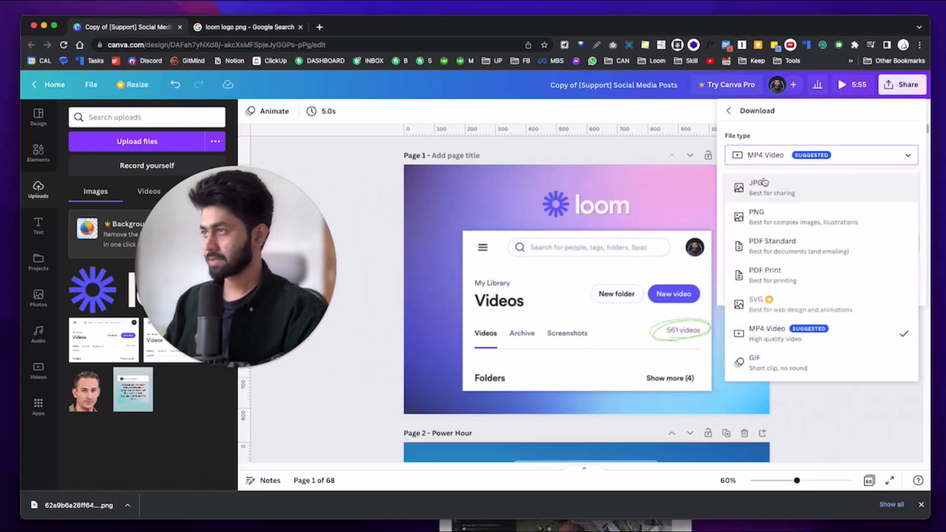
pyautogui.click(767, 222)
pyautogui.click(773, 156)
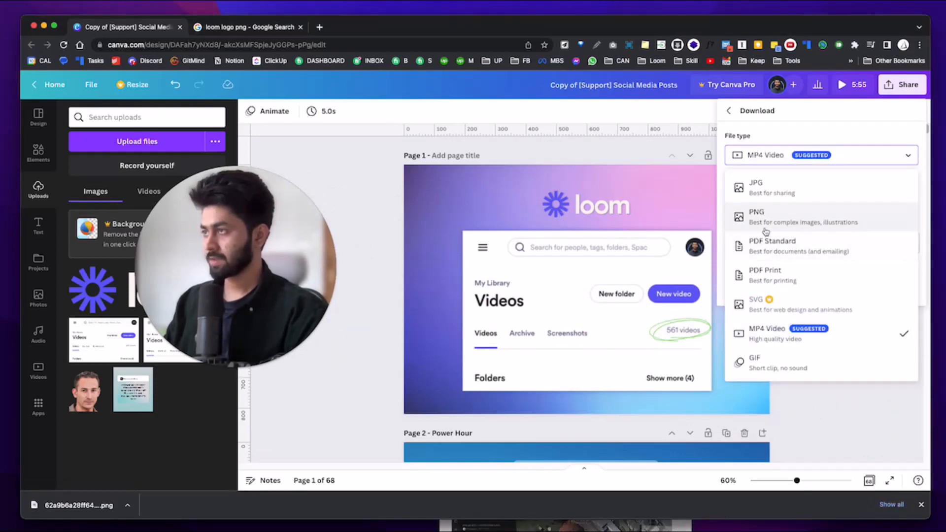
pyautogui.click(797, 269)
# Limit the export to the current page, Page 1, and start the 1,200 × 820 PNG download.
pyautogui.click(798, 269)
pyautogui.click(778, 296)
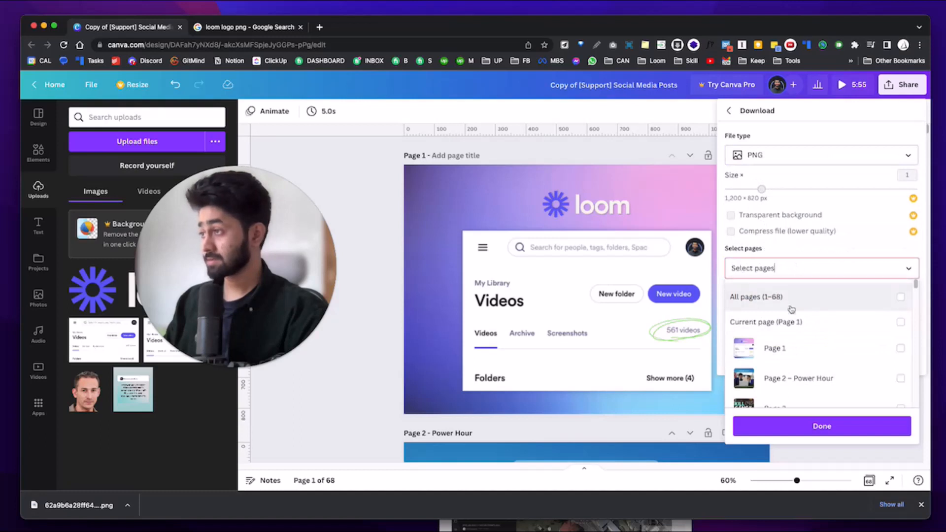
pyautogui.click(774, 271)
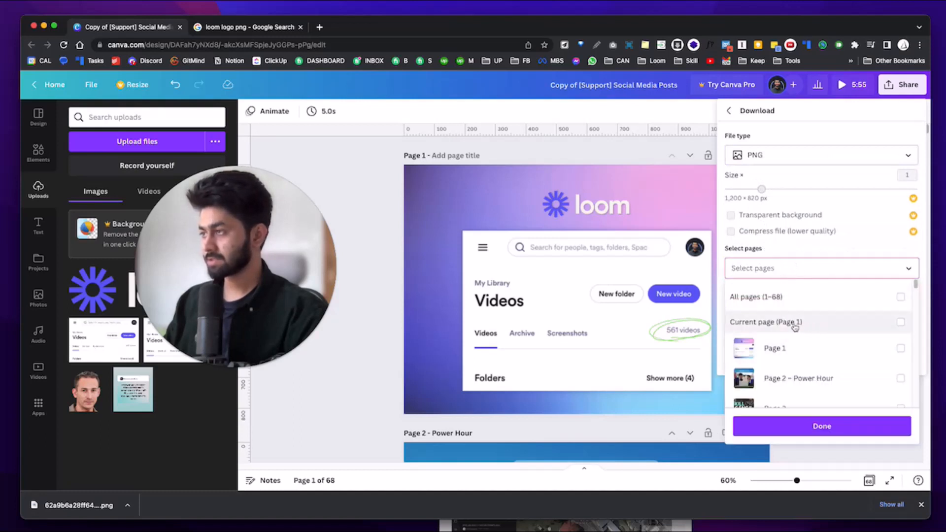
pyautogui.click(772, 265)
pyautogui.click(773, 266)
pyautogui.click(793, 322)
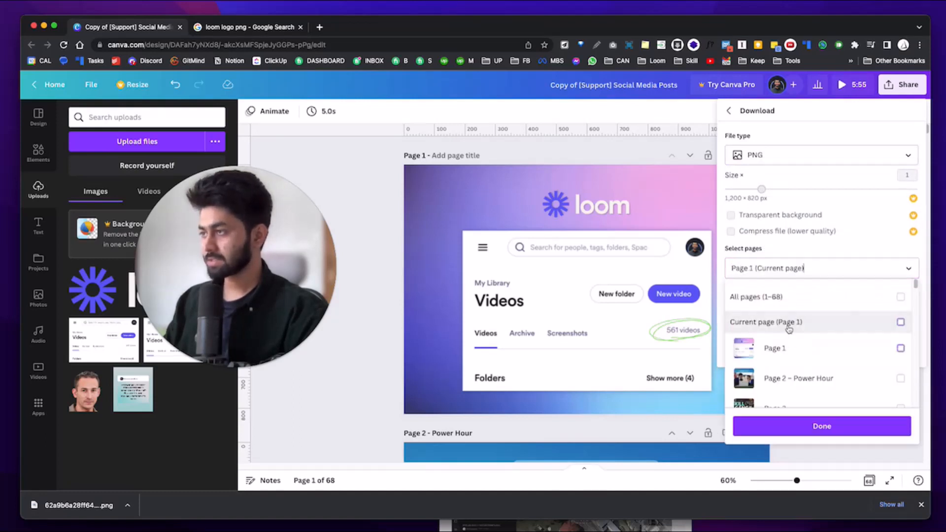
pyautogui.click(792, 296)
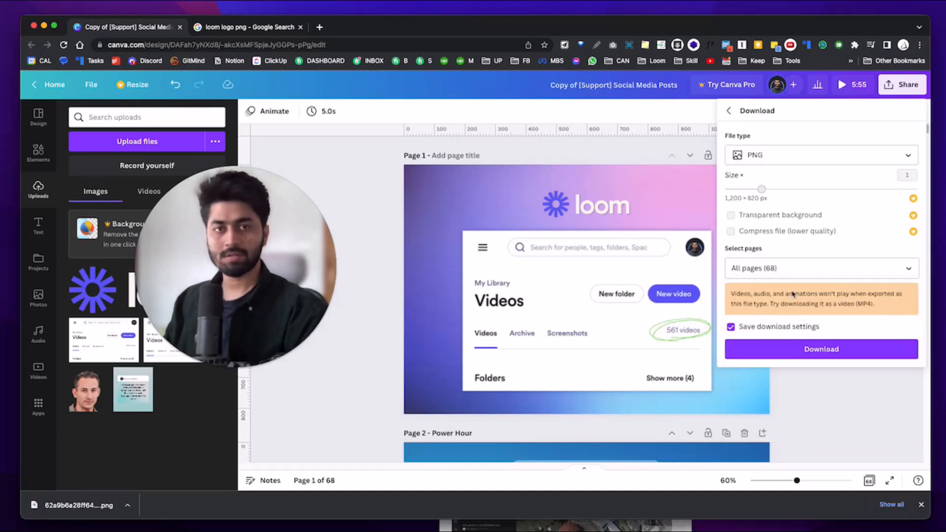
pyautogui.click(788, 268)
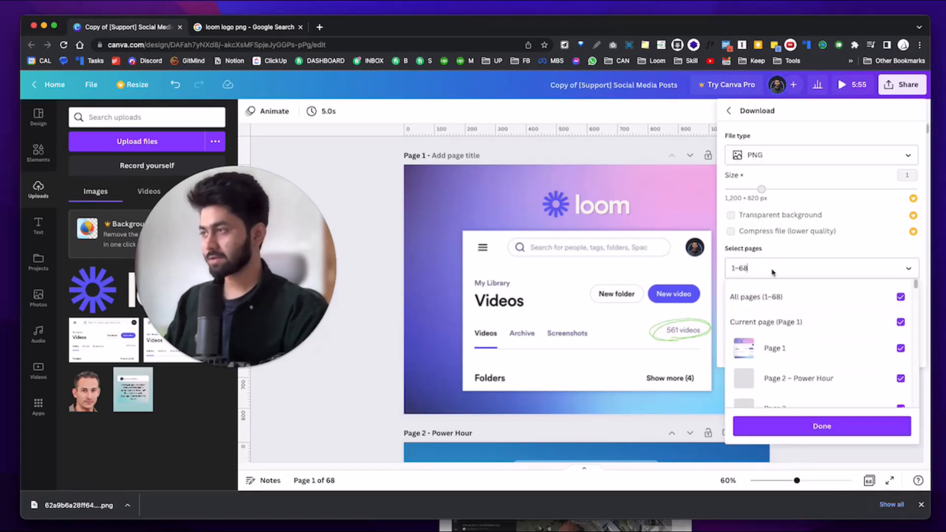
pyautogui.click(779, 299)
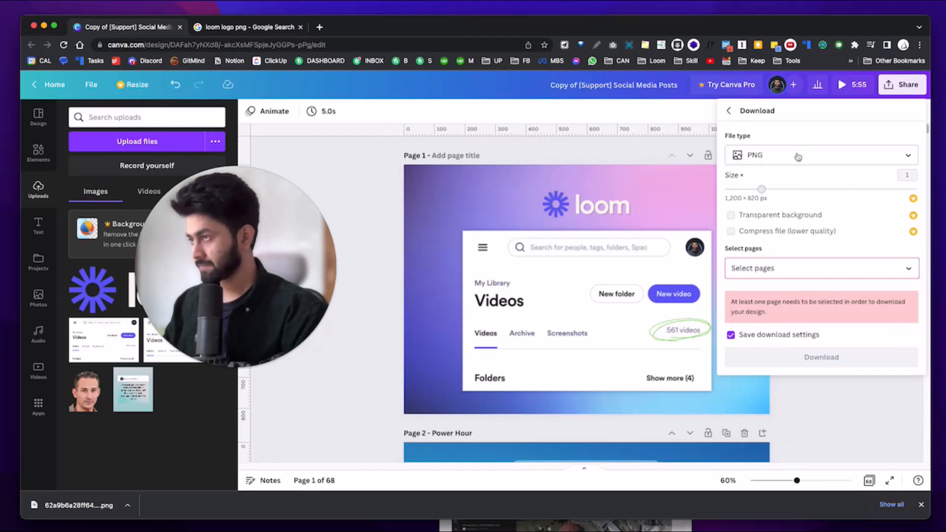
pyautogui.click(792, 266)
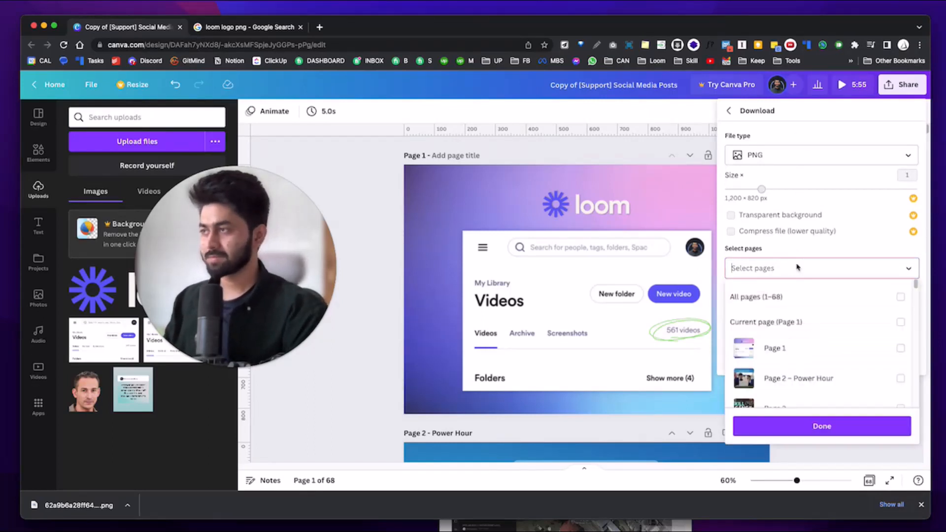
pyautogui.click(763, 321)
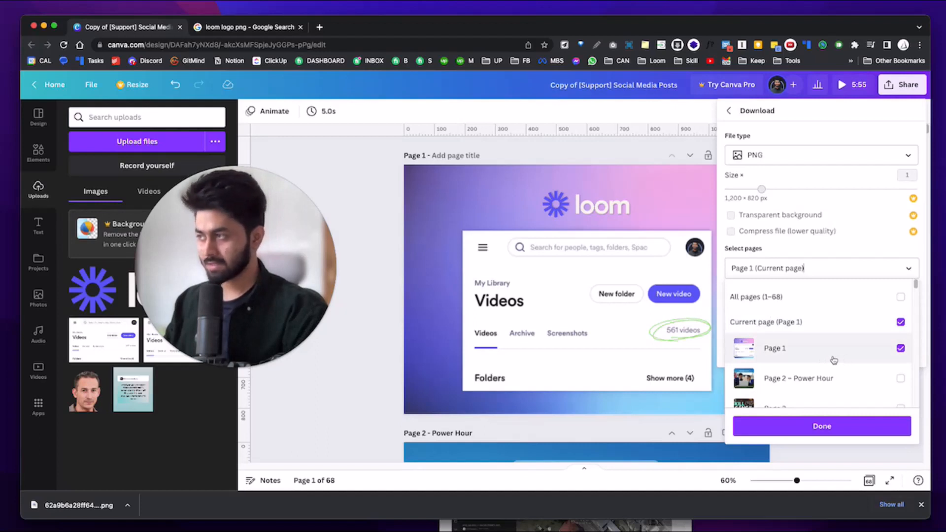
pyautogui.click(857, 425)
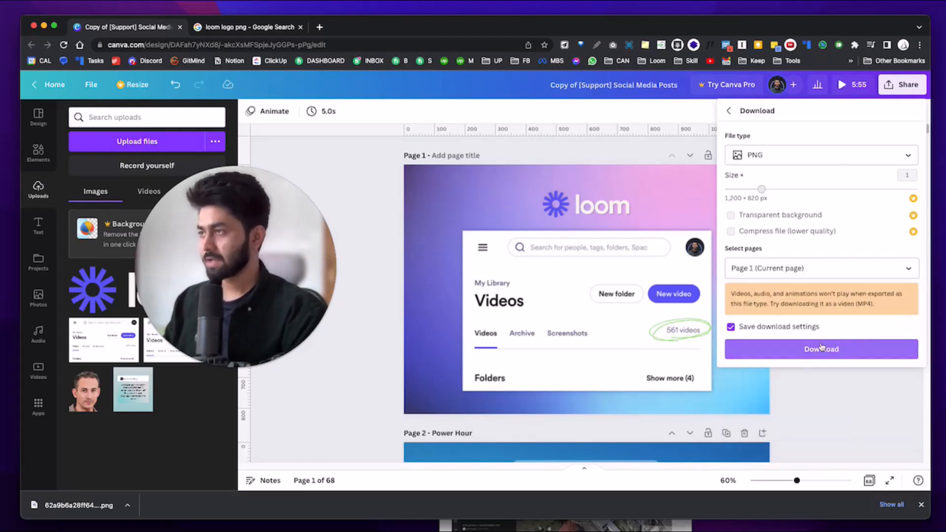
pyautogui.click(847, 351)
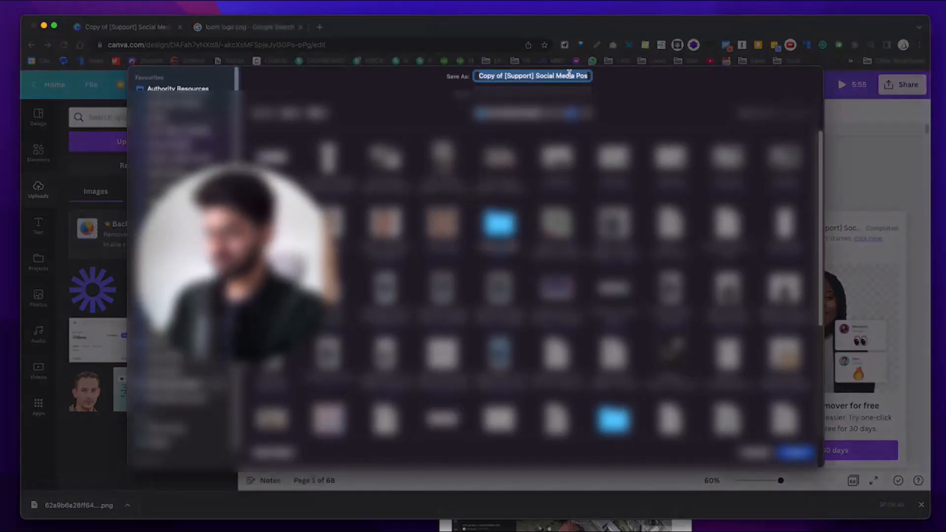
# Replace the default file name with one beginning 'Total Video Creation Count in Loom -' and save the PNG.
pyautogui.press('Left')
pyautogui.press('super+a')
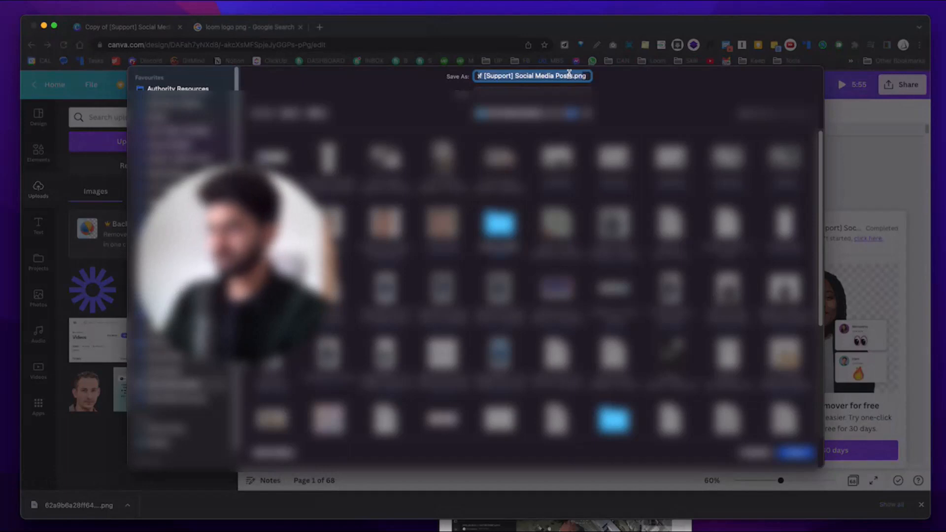
pyautogui.press('BackSpace')
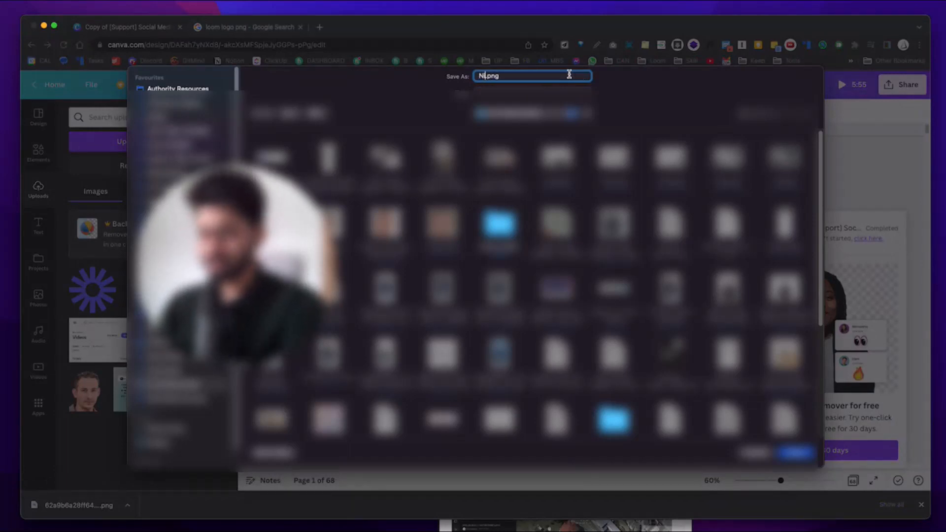
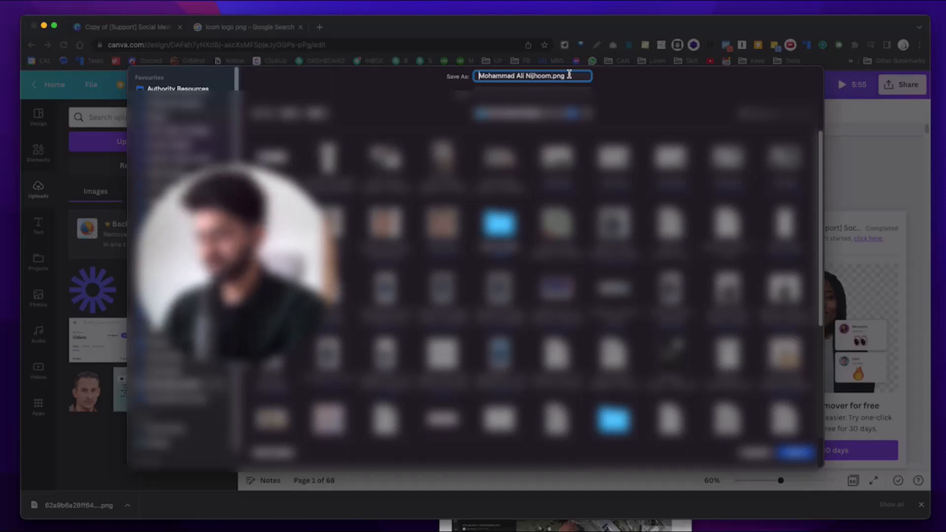
pyautogui.write('Total Video C')
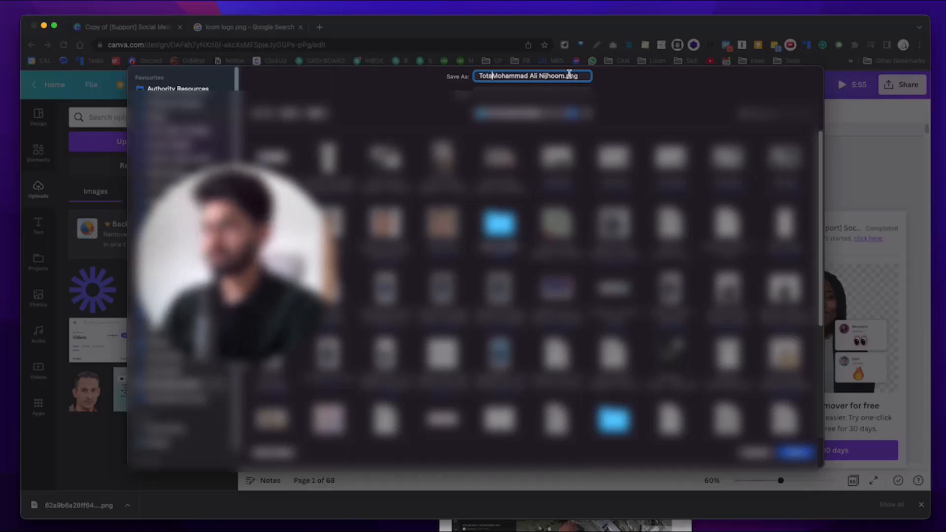
pyautogui.write('reation C')
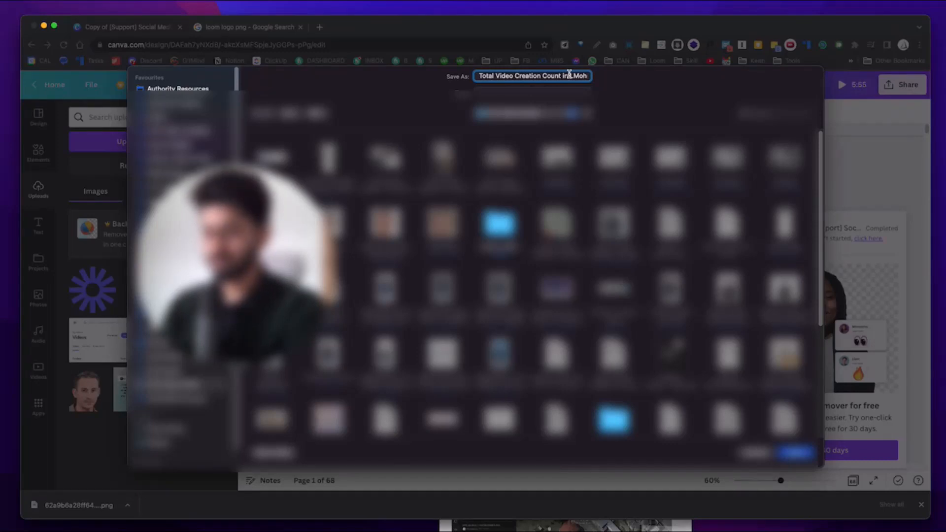
pyautogui.write('ount in Loom -')
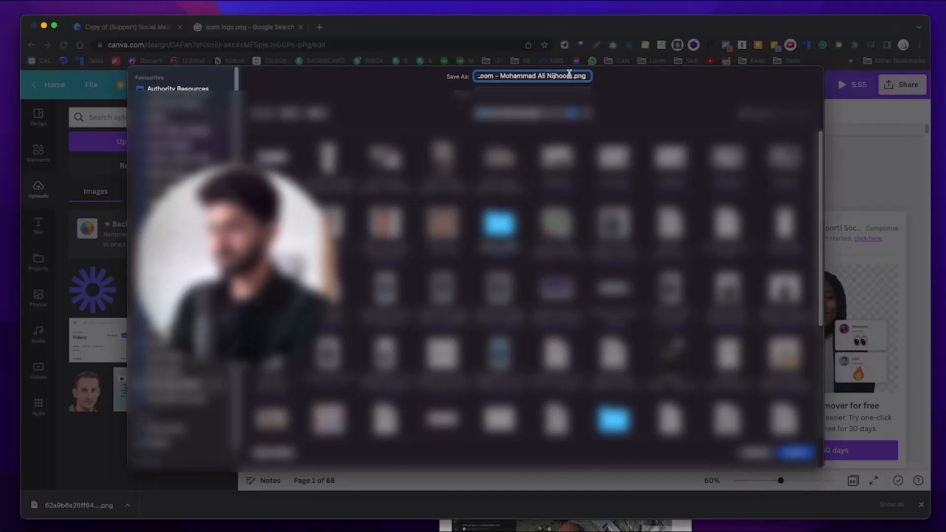
pyautogui.press('Return')
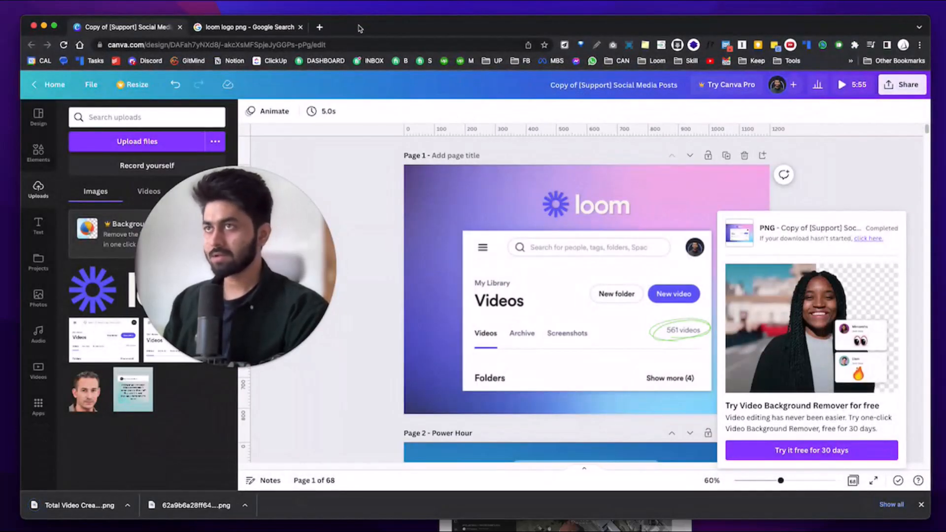
pyautogui.hotkey('ctrl', 'Left')
# Minimise the colour picker and hide the Loom Chrome window, leaving just the desktop wallpaper.
pyautogui.click(345, 96)
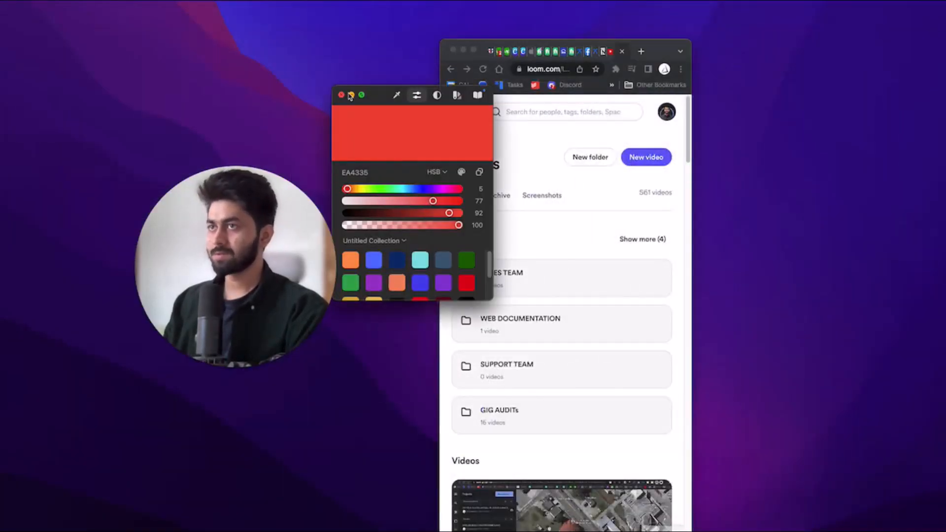
pyautogui.click(351, 95)
pyautogui.press('super+h')
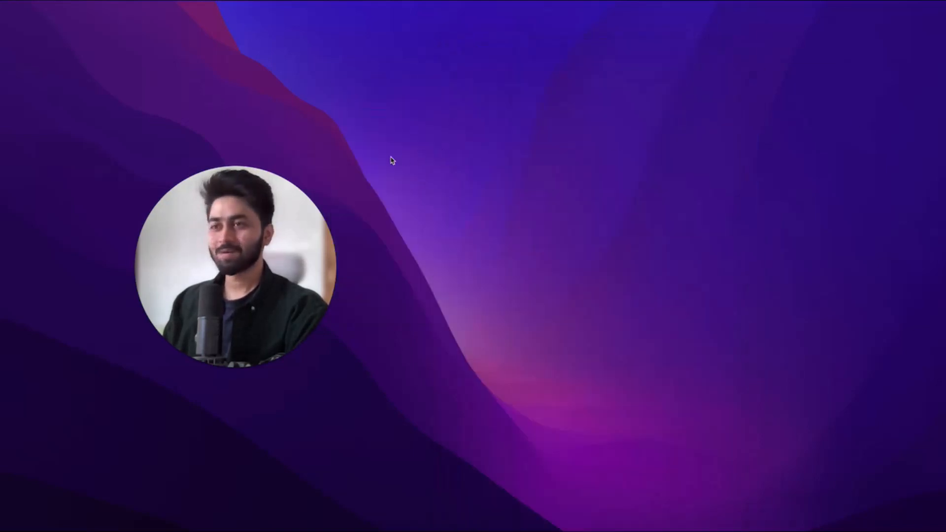
pyautogui.moveTo(277, 222); pyautogui.dragTo(524, 237)
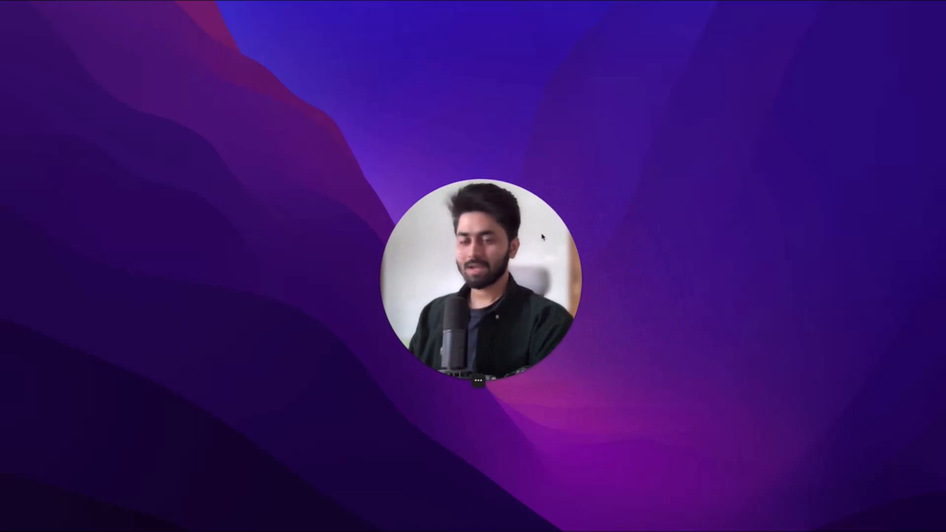